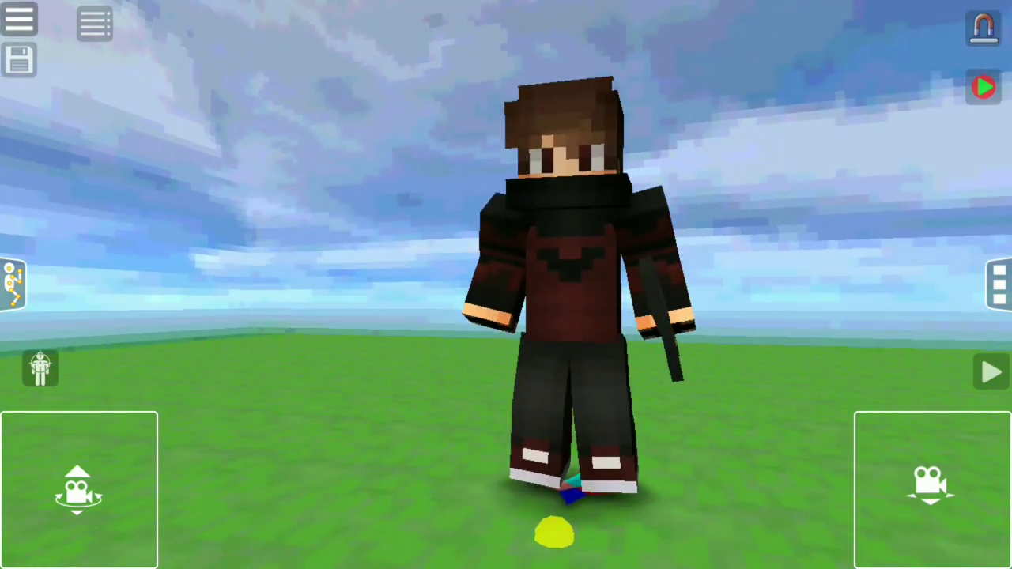
- Zoom the camera in and back out until the whole Minecraft character is framed
mouse_move(930, 483)
mouse_down()
mouse_move(953, 526)
mouse_move(913, 467)
mouse_up()
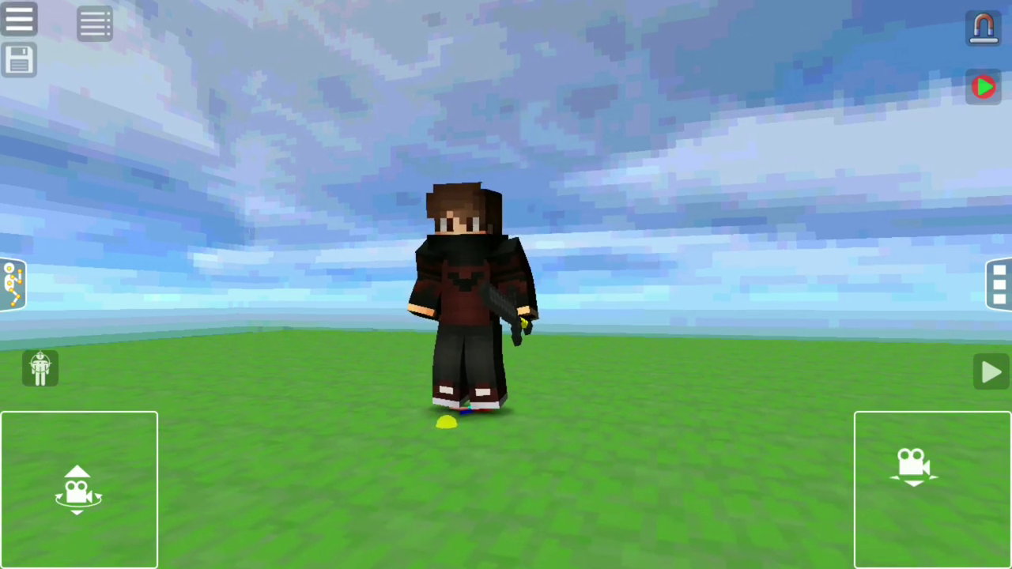
mouse_move(913, 467)
mouse_down()
mouse_move(925, 411)
mouse_move(913, 443)
mouse_move(911, 408)
mouse_move(913, 442)
mouse_up()
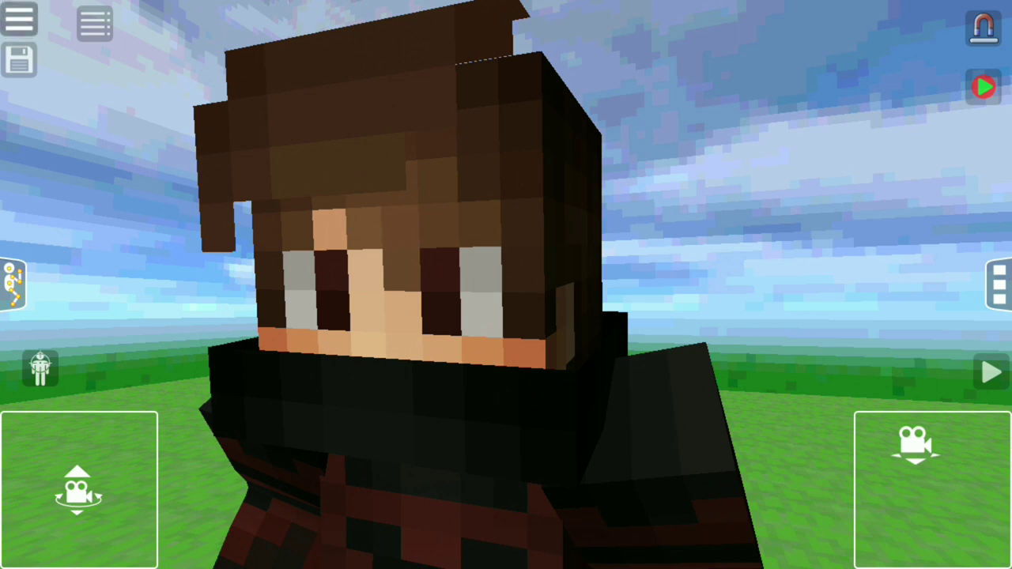
mouse_move(913, 443)
mouse_down()
mouse_move(926, 486)
mouse_move(923, 431)
mouse_up()
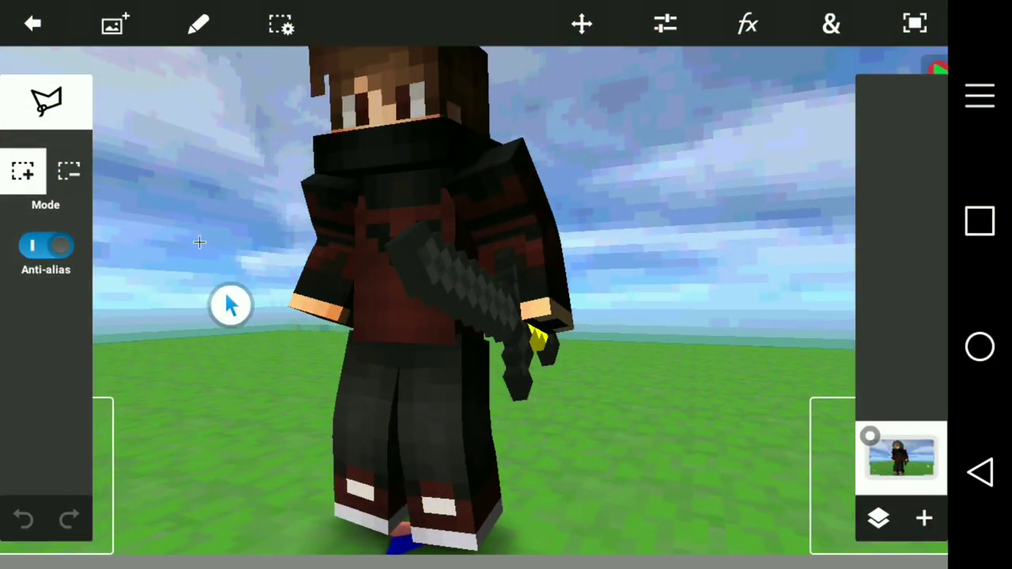
- Trace the lasso outline along the character's body edge
scroll(395, 474, up, 5)
scroll(466, 545, up, 5)
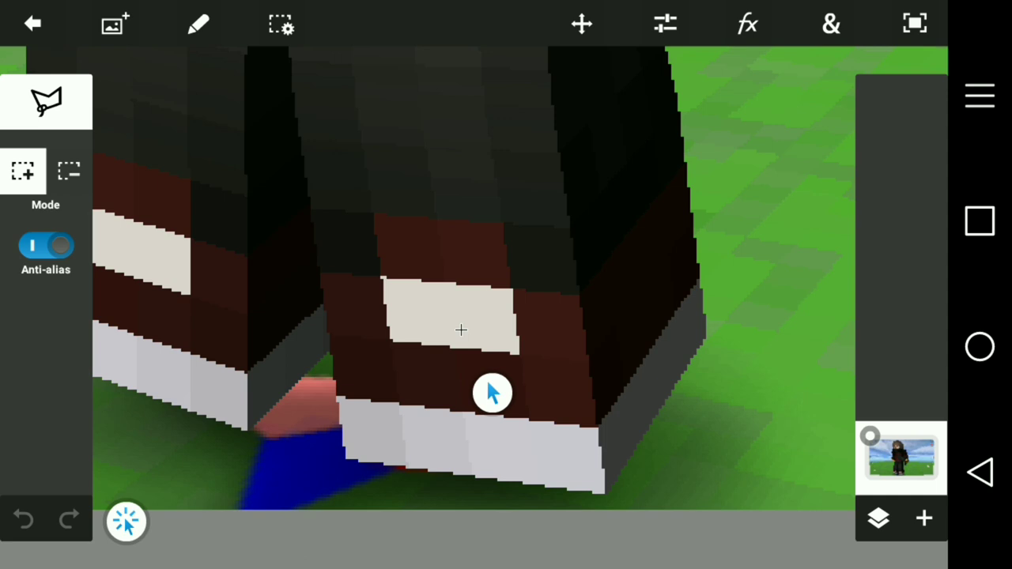
scroll(492, 404, down, 3)
scroll(474, 427, down, 3)
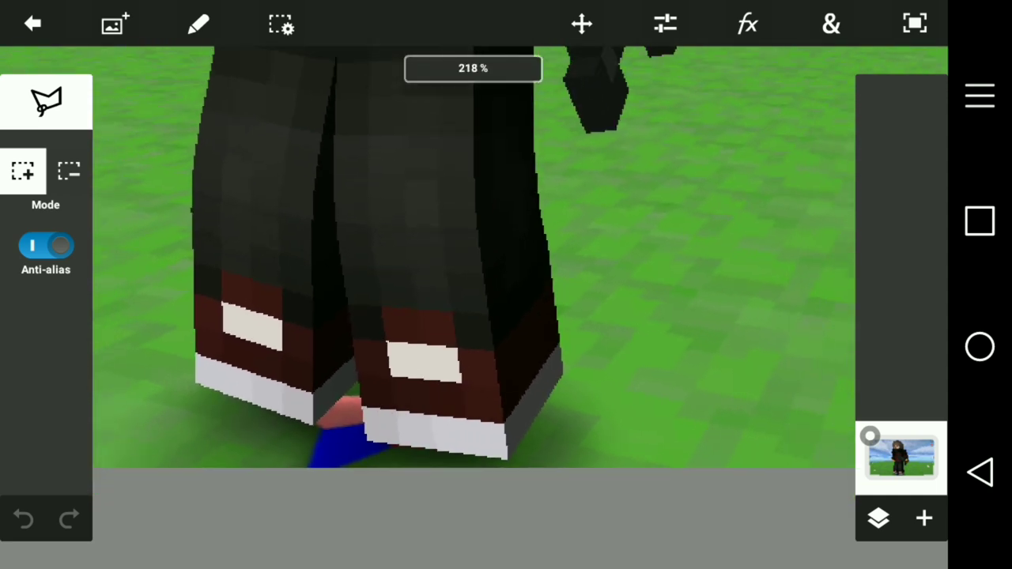
scroll(458, 448, up, 2)
scroll(547, 398, up, 3)
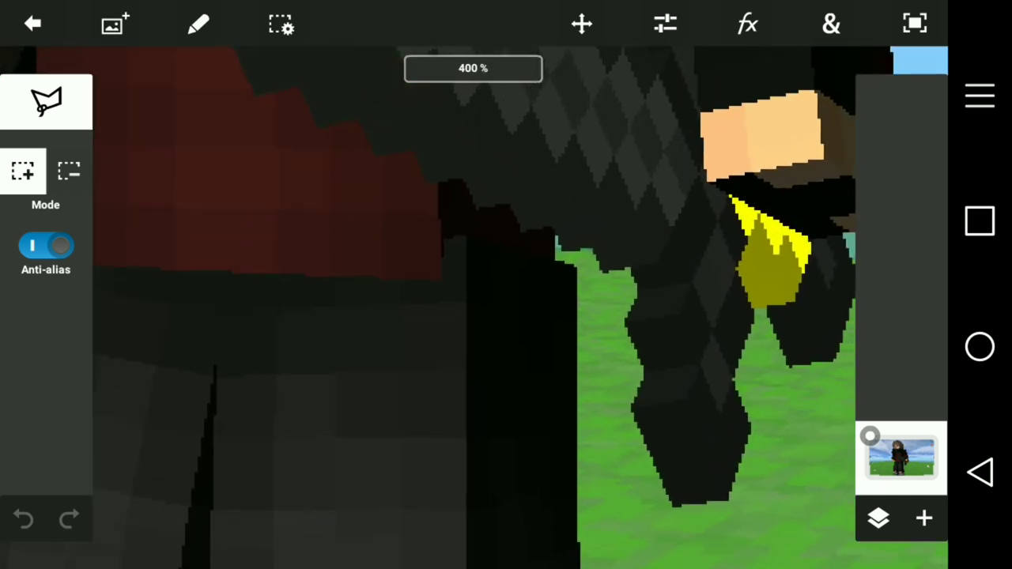
scroll(547, 398, down, 3)
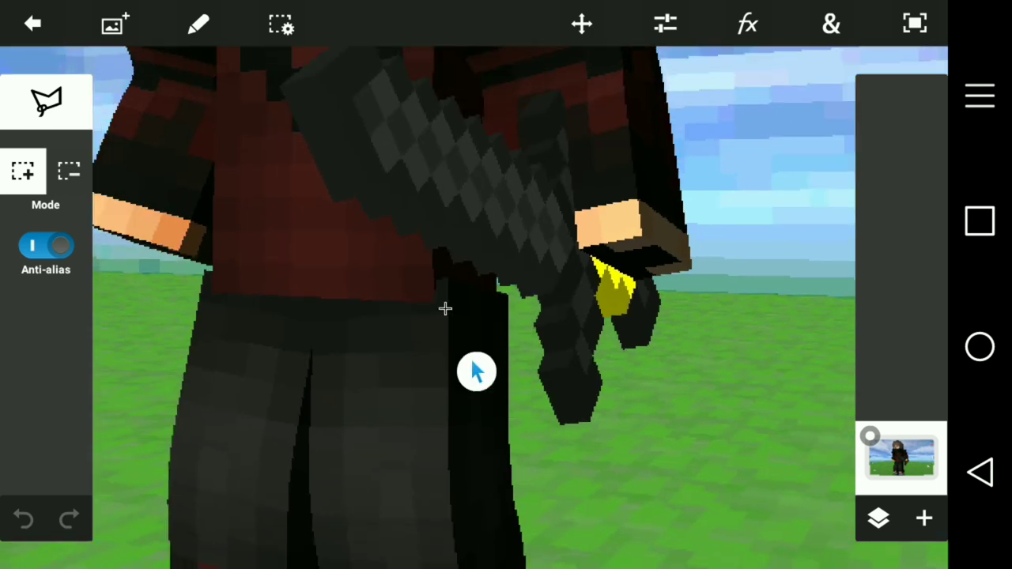
scroll(474, 368, down, 3)
scroll(453, 387, down, 2)
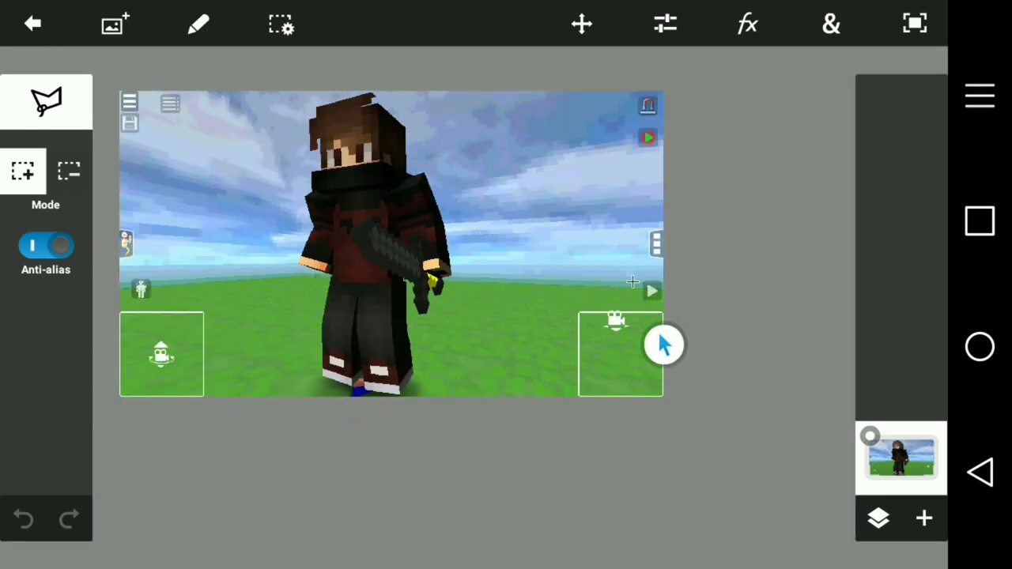
scroll(664, 344, up, 2)
scroll(632, 345, up, 2)
scroll(577, 347, up, 3)
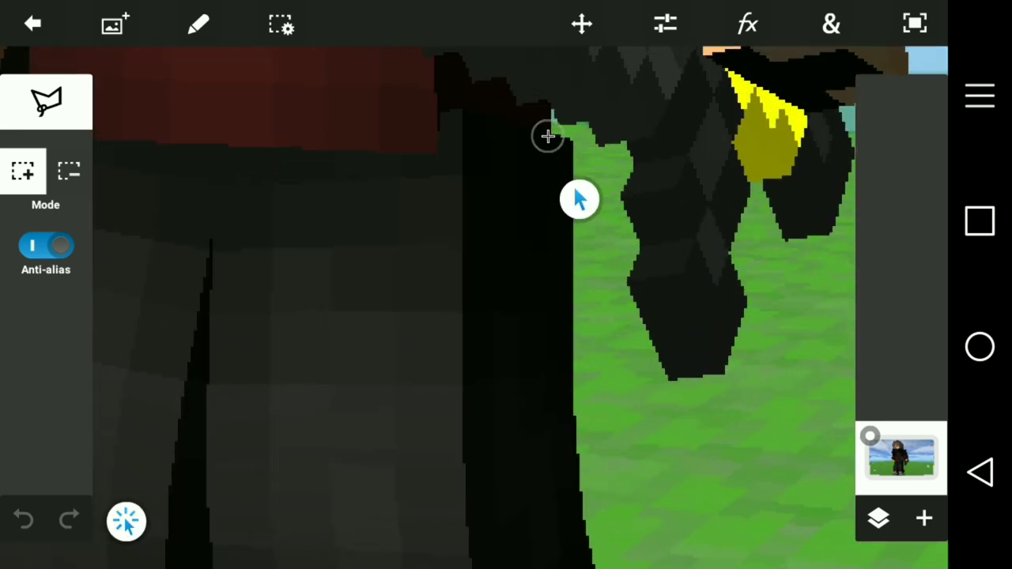
scroll(562, 348, down, 2)
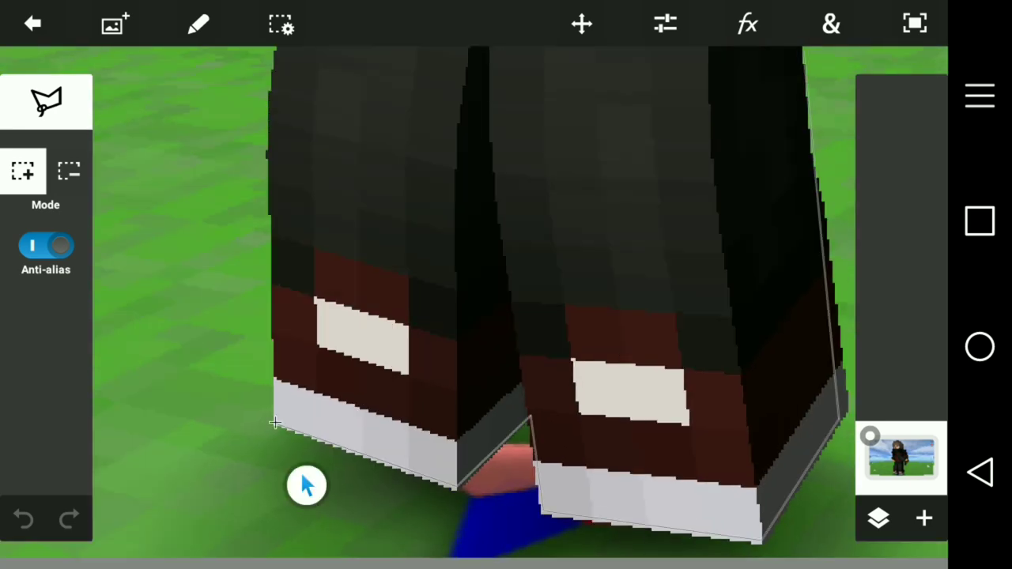
scroll(507, 317, up, 3)
scroll(432, 314, down, 2)
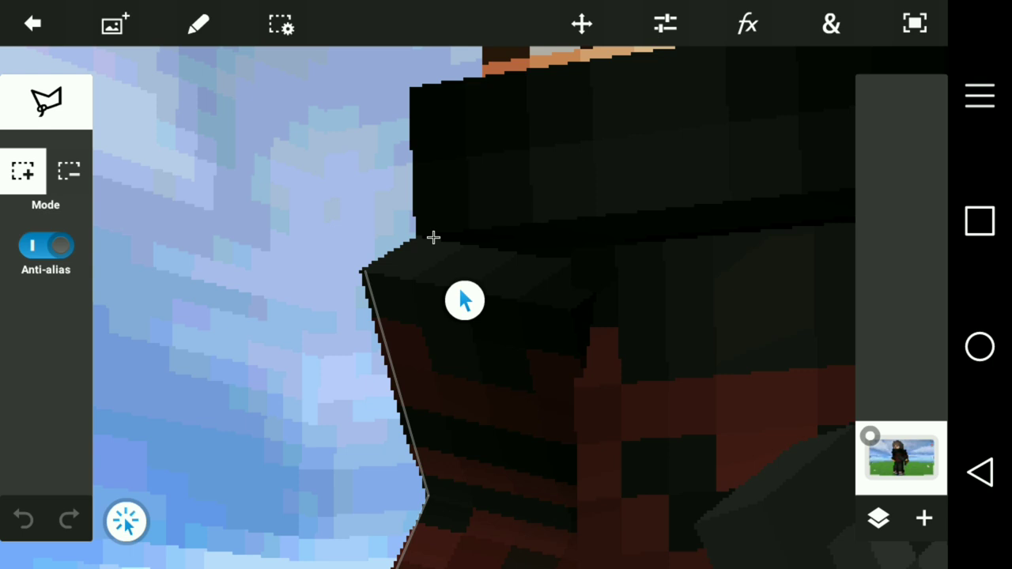
scroll(463, 298, down, 2)
scroll(422, 353, up, 2)
scroll(683, 271, up, 3)
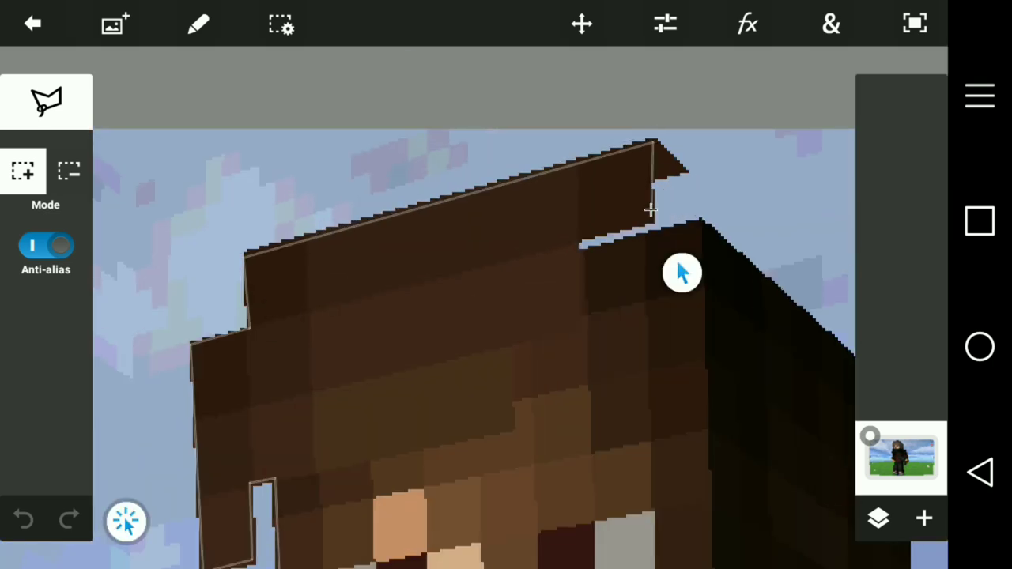
drag(697, 225, 522, 466)
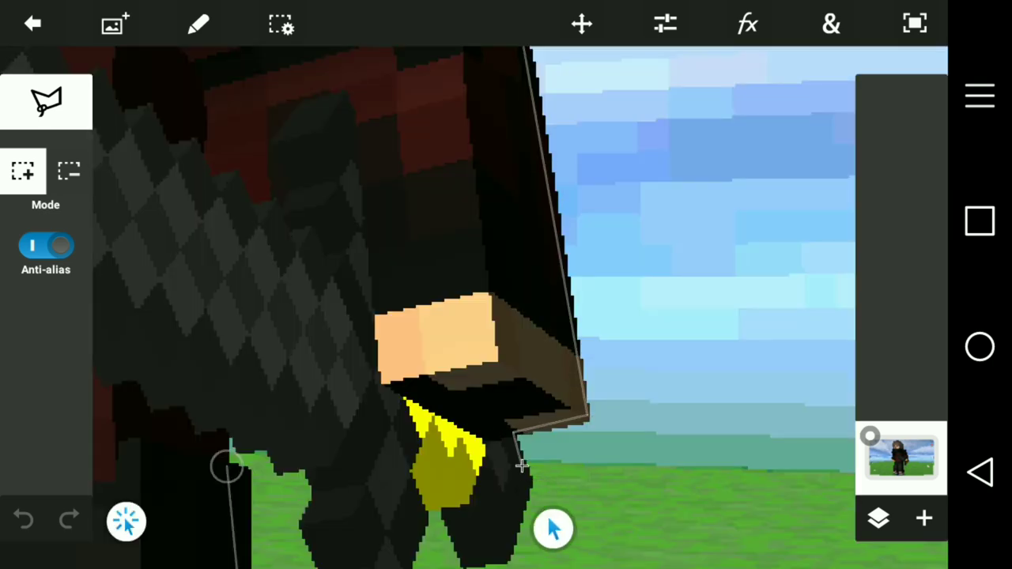
scroll(522, 466, down, 3)
- Finish tracing down the leg, close the outline and delete the grass-and-sky background
drag(535, 386, 443, 443)
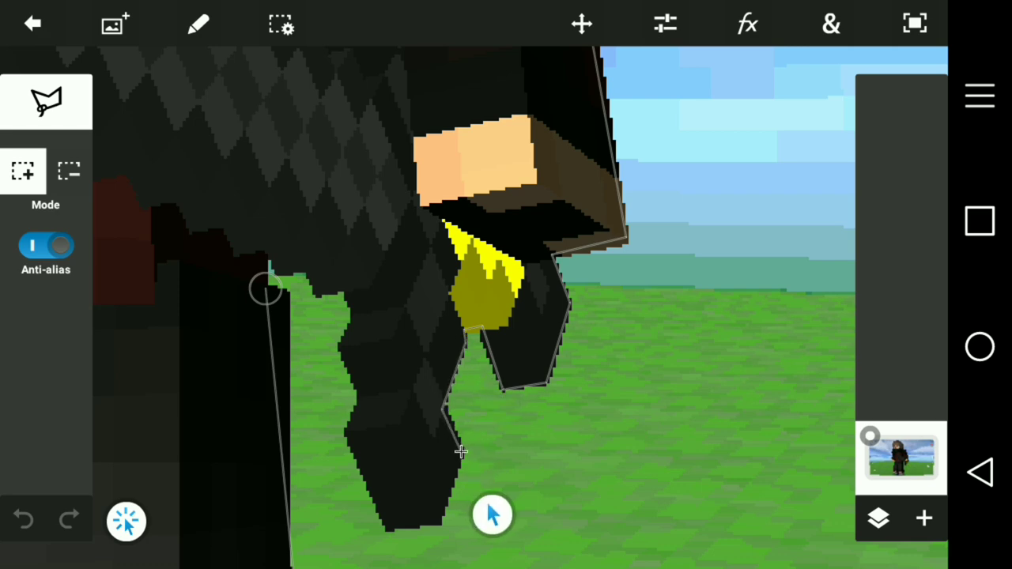
scroll(443, 443, down, 2)
mouse_move(412, 388)
mouse_down()
mouse_move(416, 240)
mouse_move(330, 226)
mouse_up()
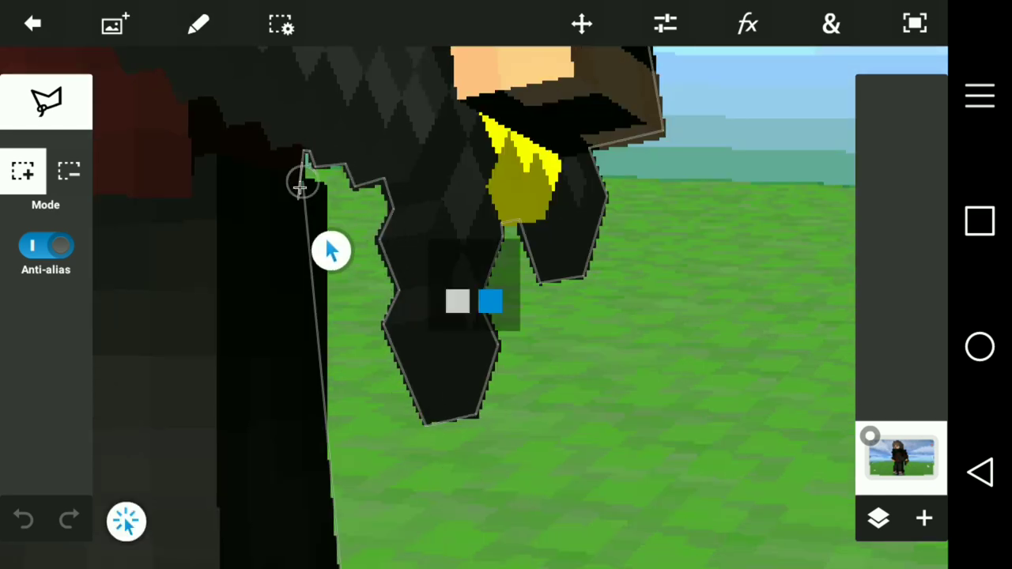
scroll(440, 316, down, 2)
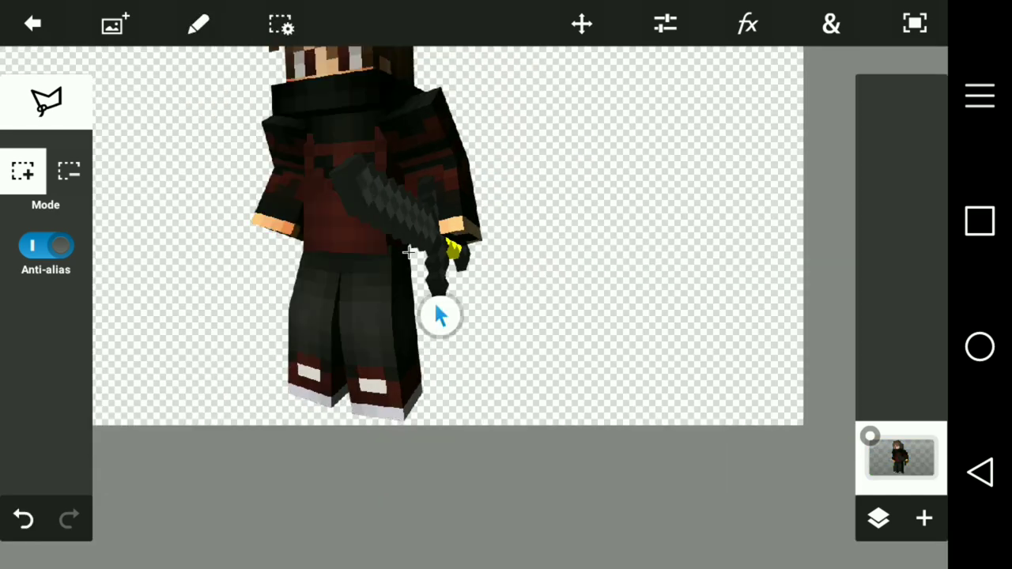
- Select the nearer shoe's white patch with a four-corner Polygon Selection
scroll(440, 316, up, 3)
scroll(441, 317, up, 3)
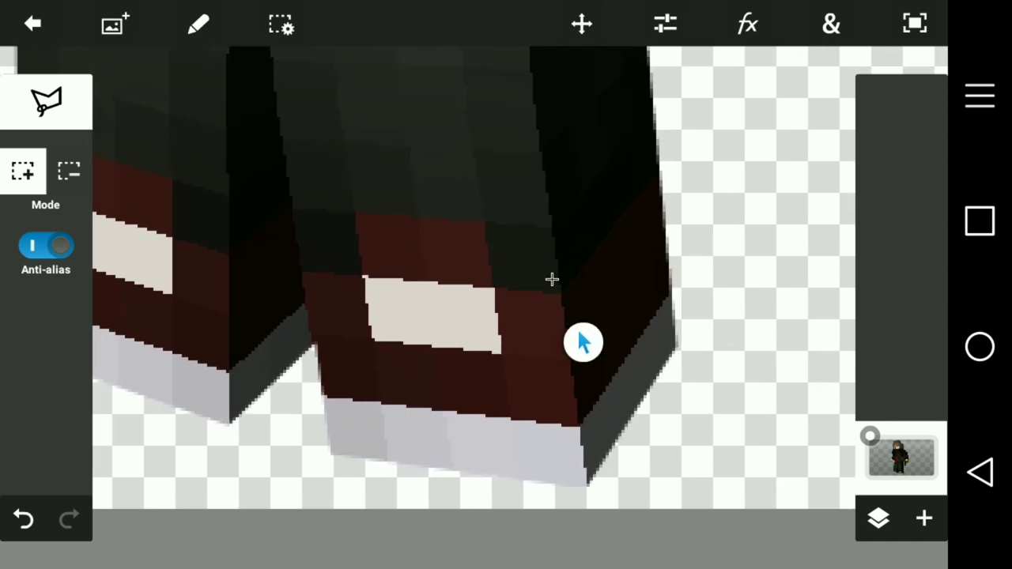
scroll(582, 341, down, 5)
scroll(436, 398, up, 3)
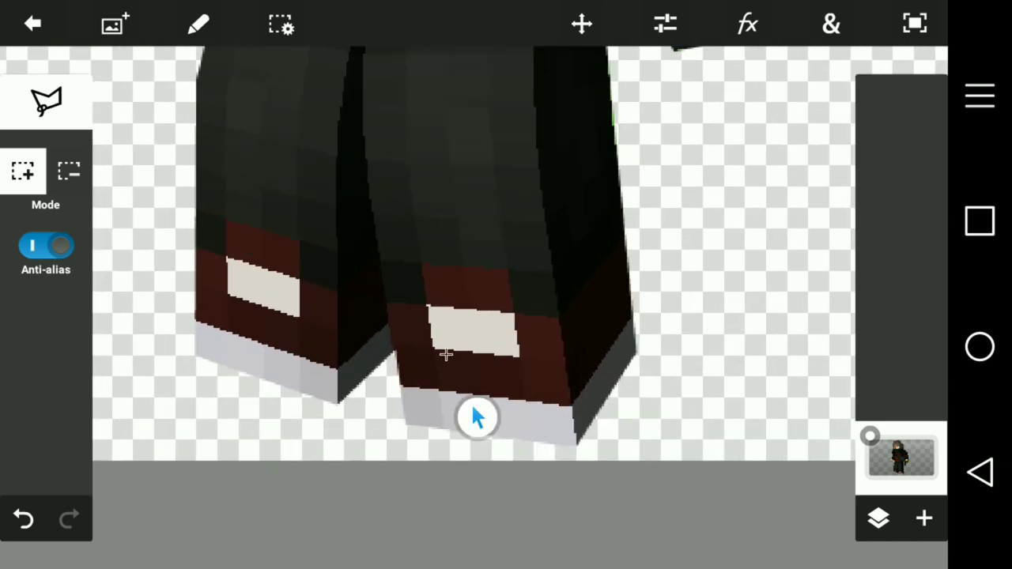
scroll(475, 416, up, 3)
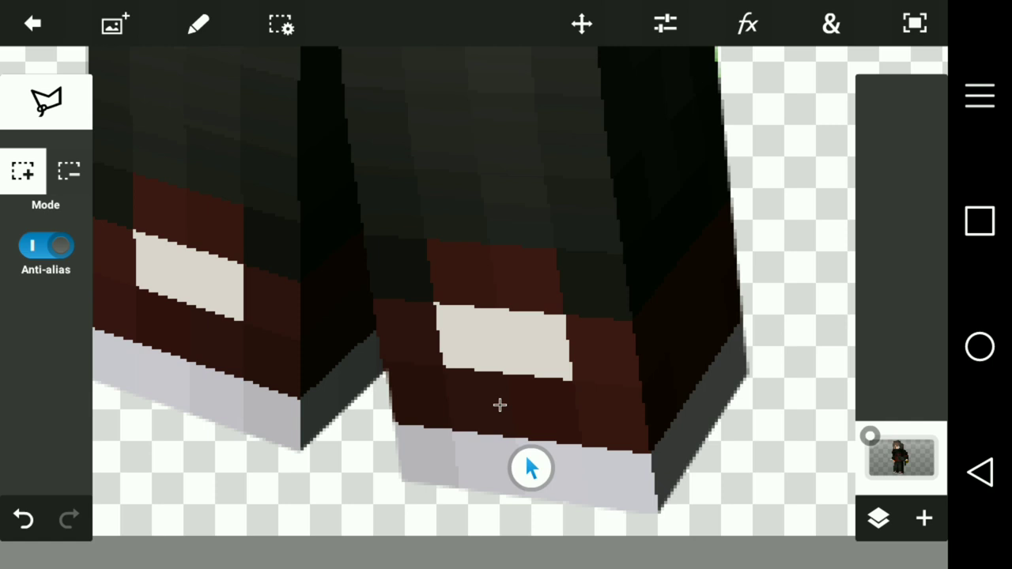
scroll(554, 442, down, 1)
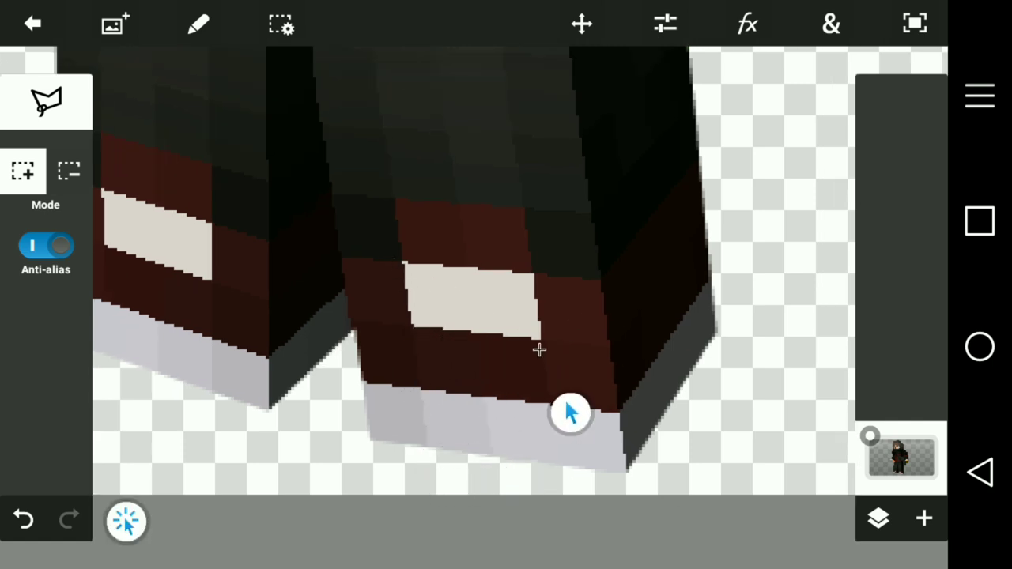
click(45, 100)
click(46, 216)
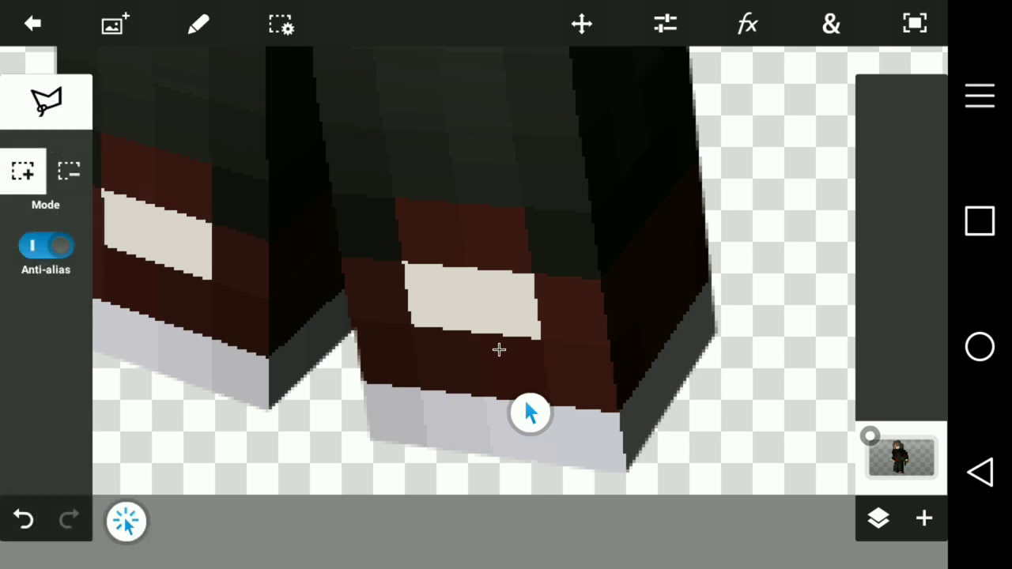
click(411, 328)
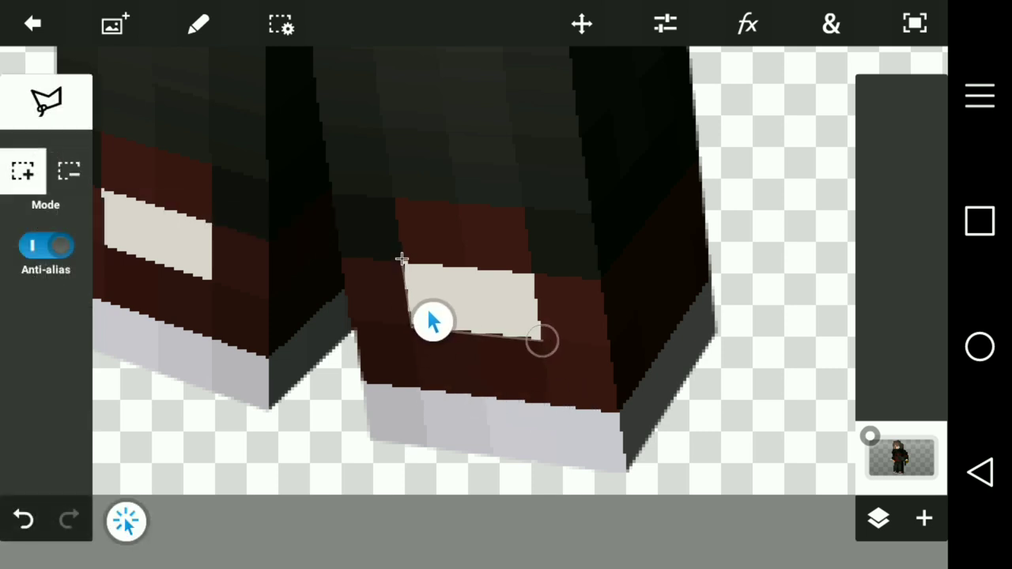
click(401, 259)
click(536, 272)
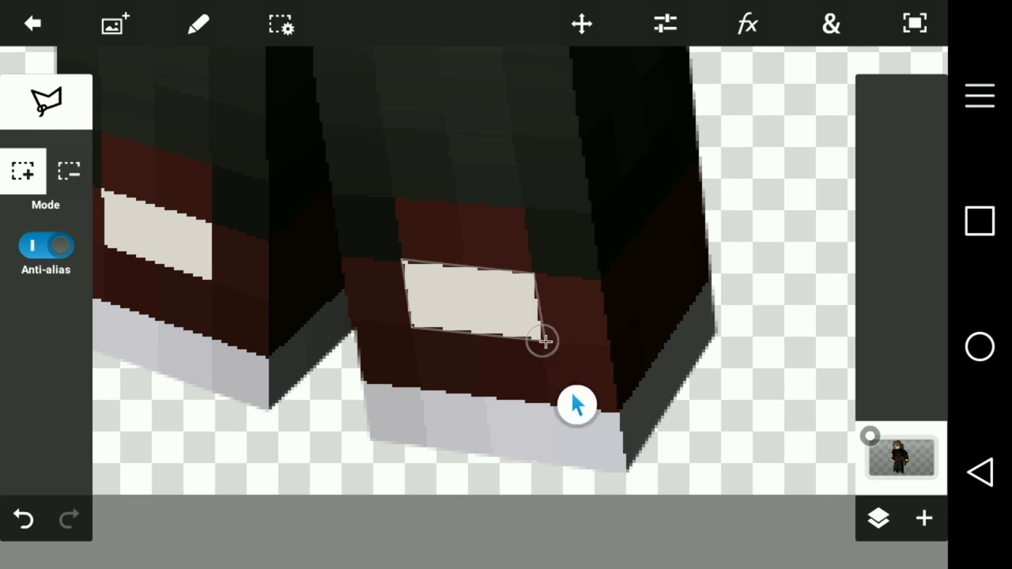
click(576, 405)
- Sample the shoe patch's off-white (HSB 18°, 6%, 87%) as the paint colour
click(46, 101)
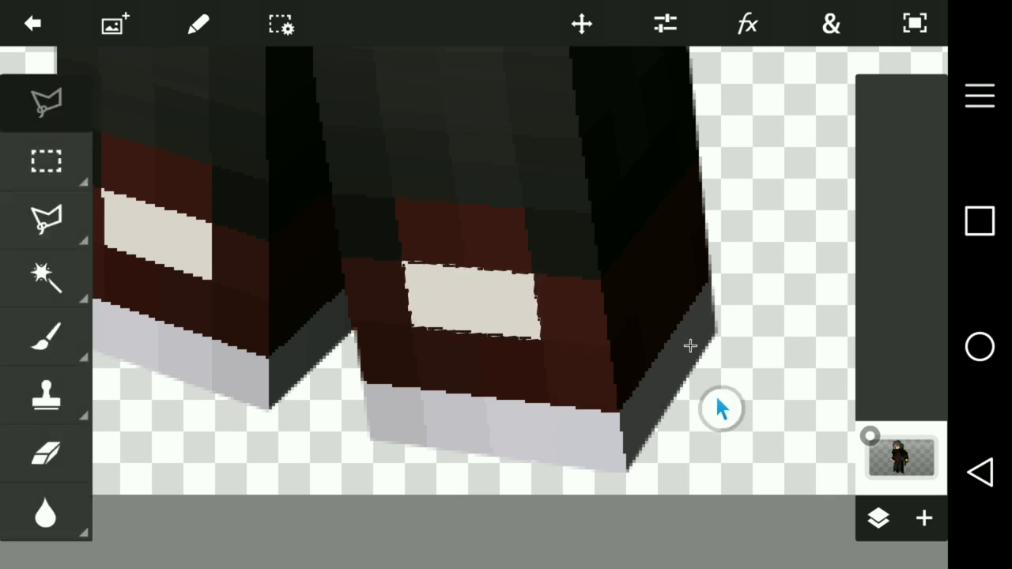
click(46, 336)
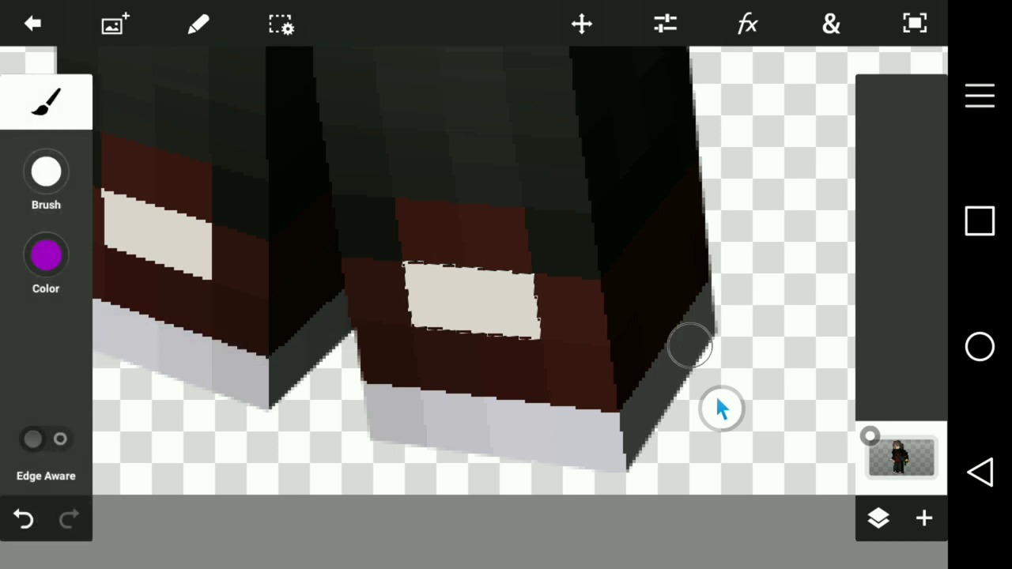
click(46, 255)
click(193, 510)
click(466, 299)
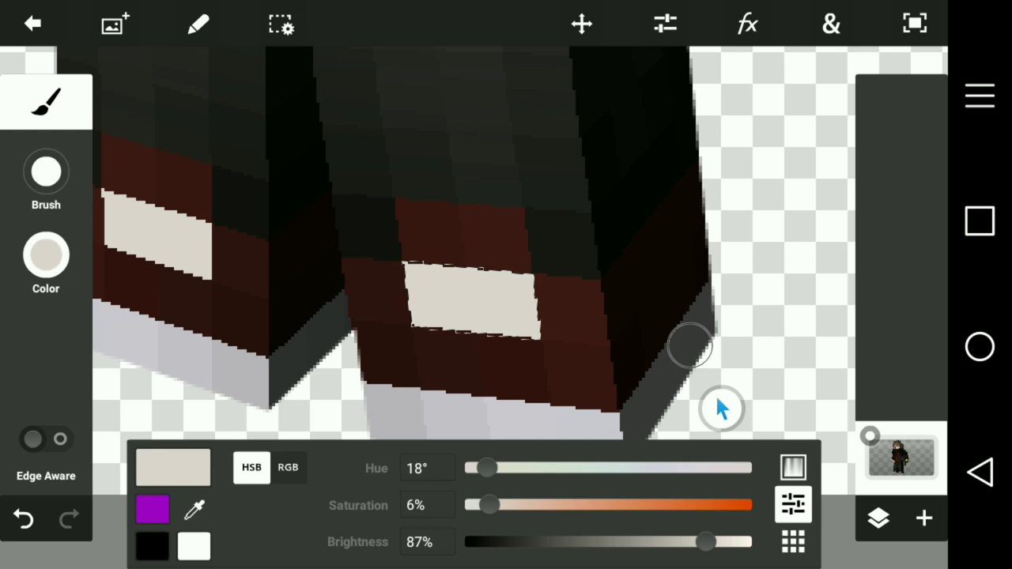
click(411, 300)
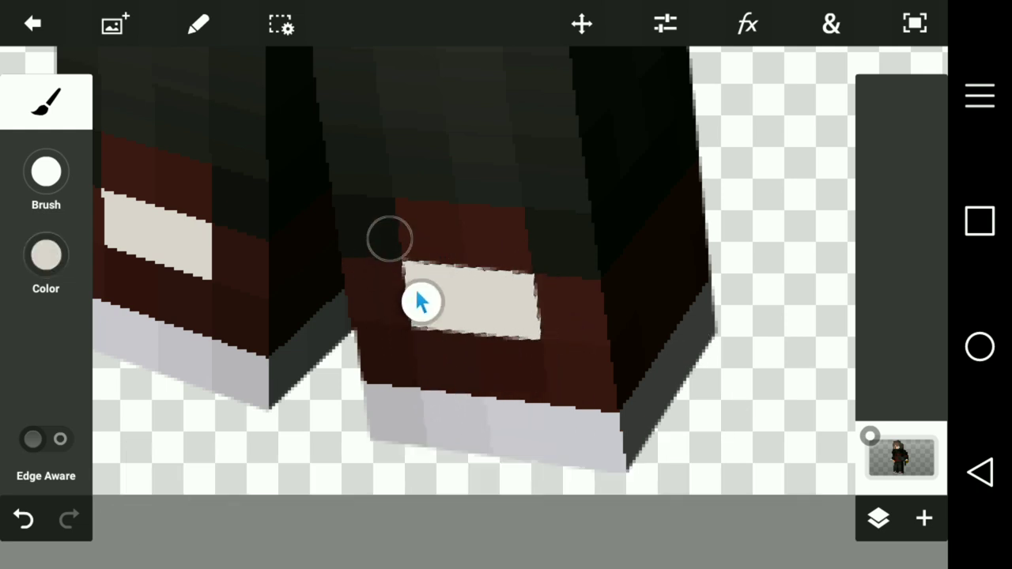
scroll(420, 298, down, 2)
scroll(474, 238, down, 2)
scroll(475, 238, up, 3)
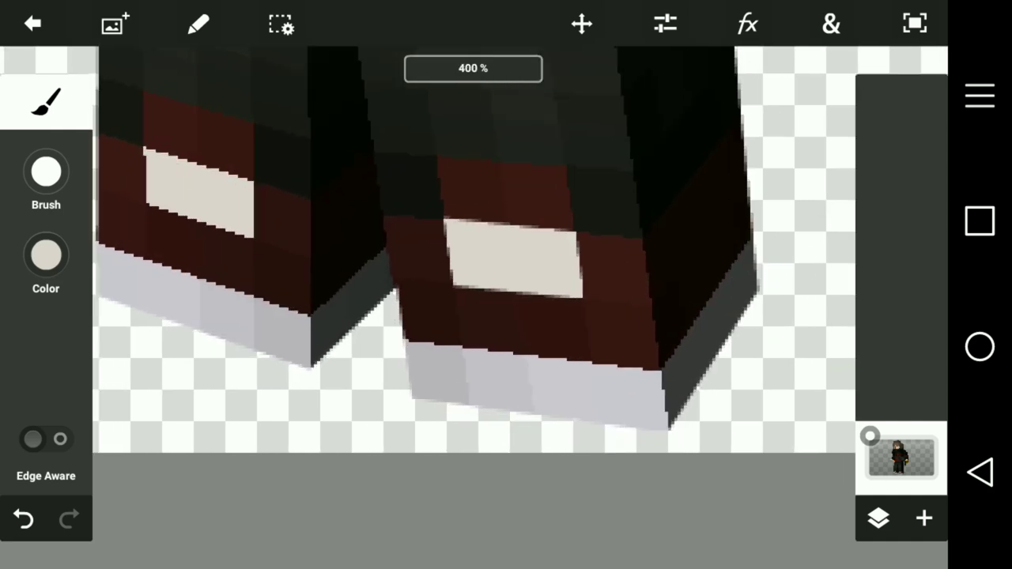
click(463, 262)
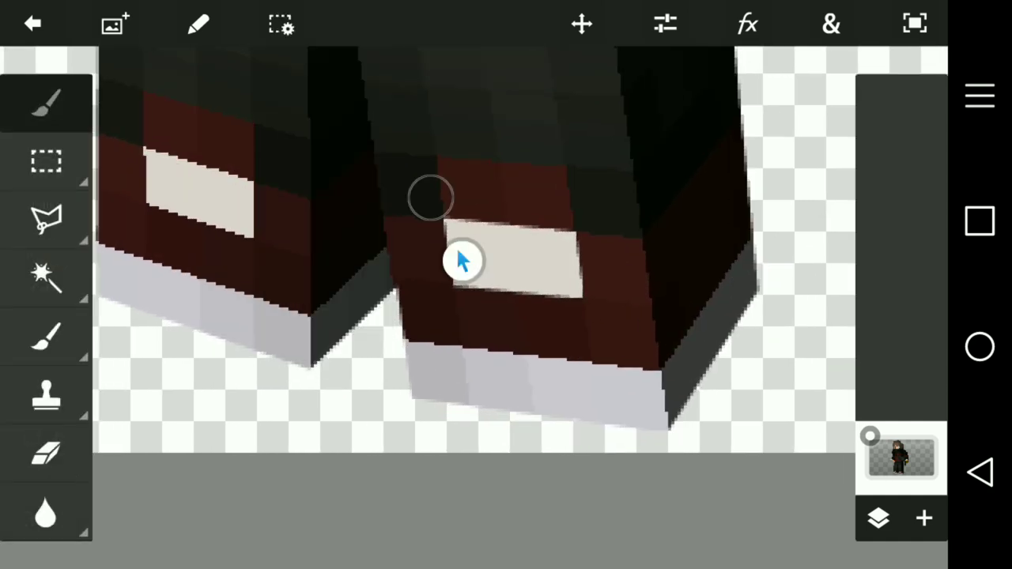
key(l)
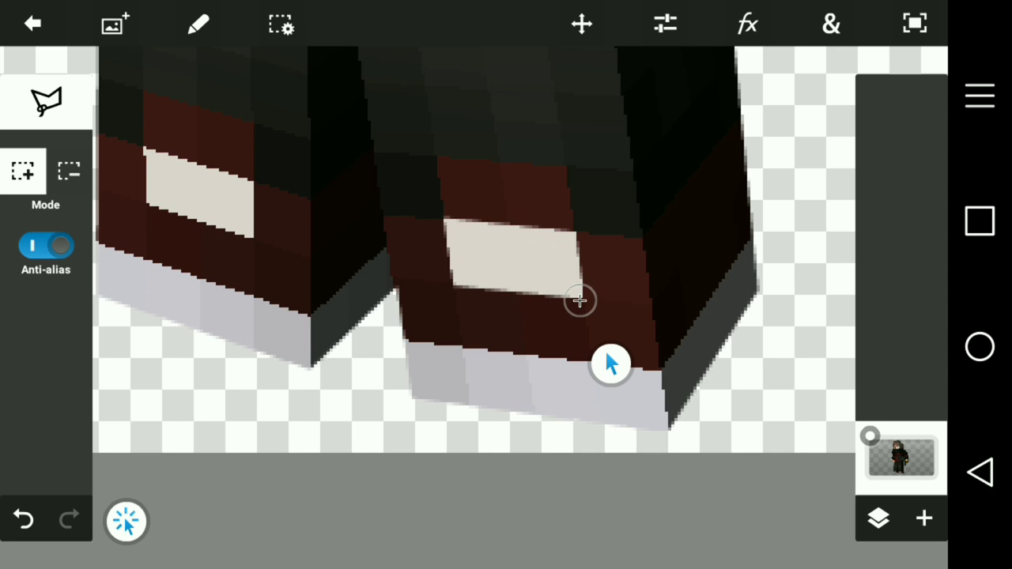
click(585, 301)
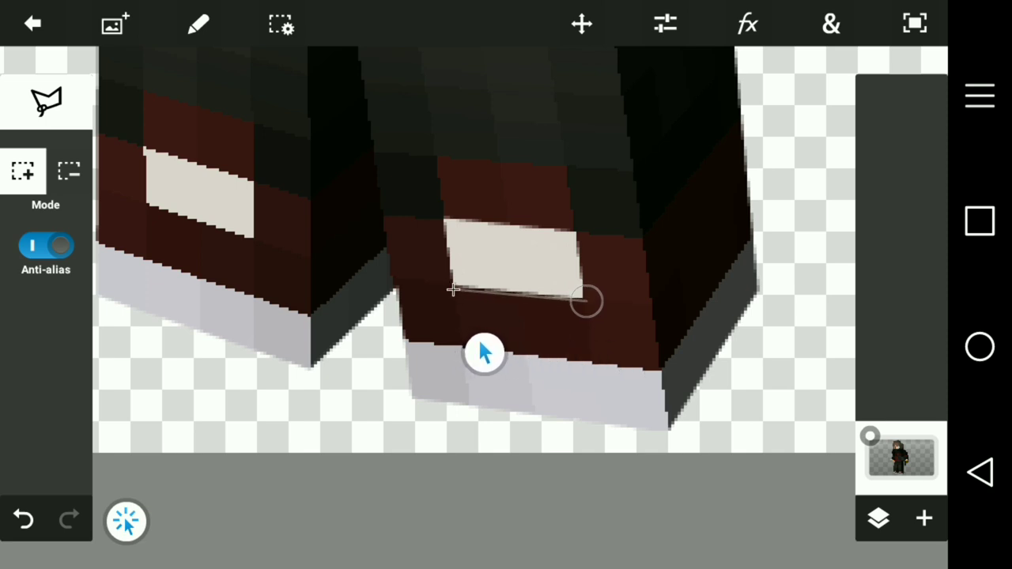
click(484, 353)
click(472, 281)
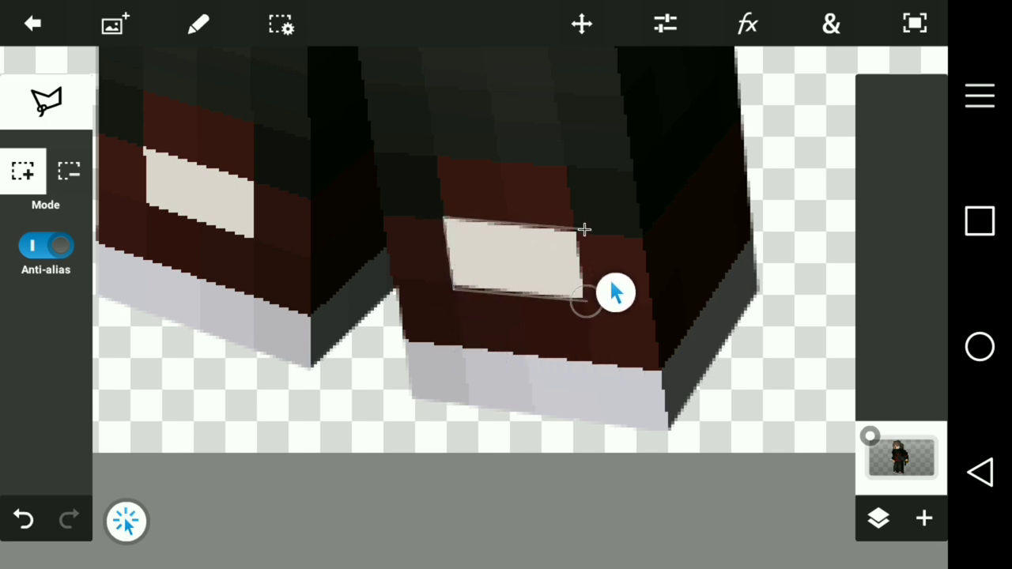
click(619, 364)
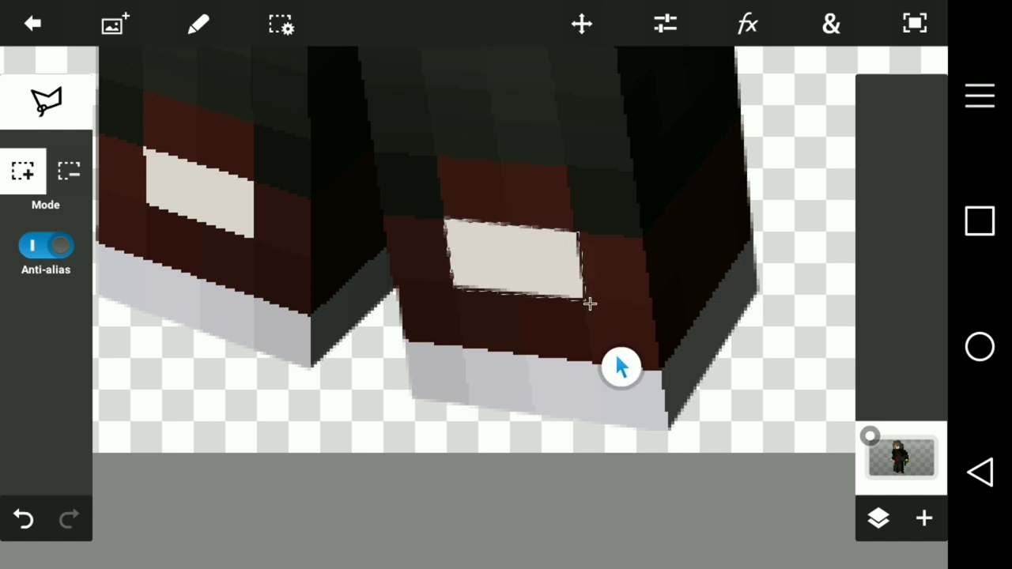
key(b)
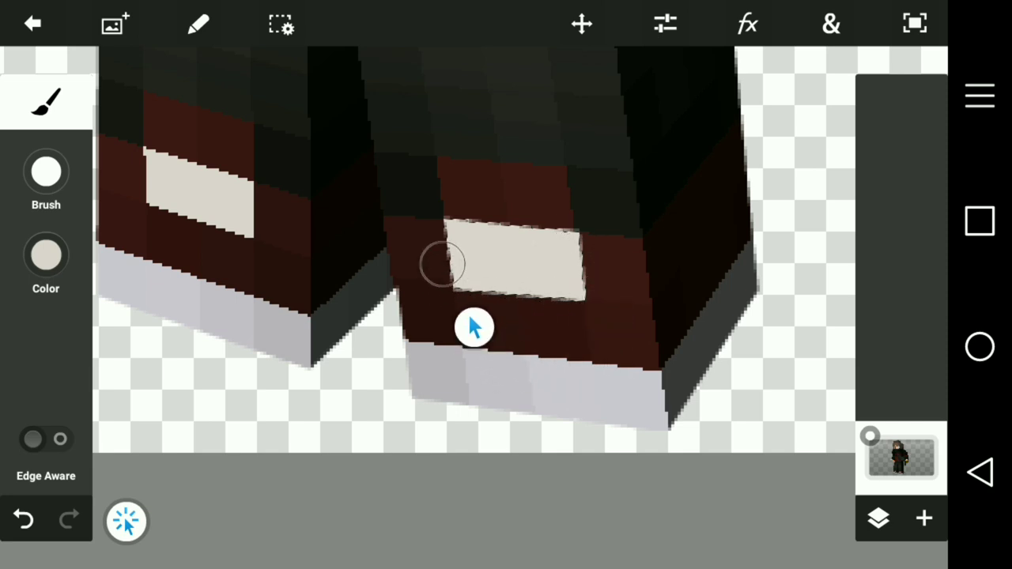
scroll(442, 272, down, 3)
scroll(443, 272, down, 2)
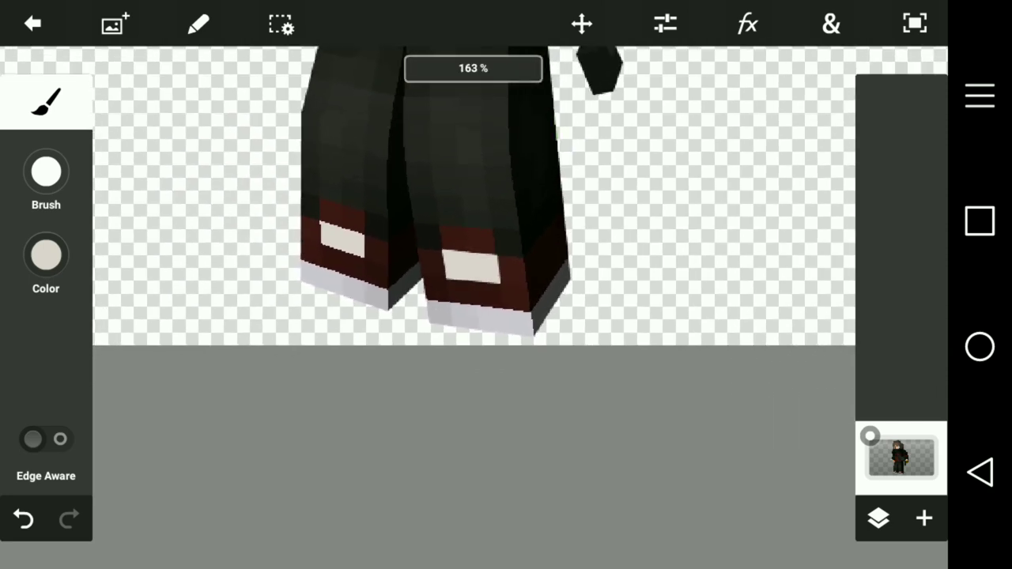
scroll(594, 287, up, 3)
scroll(595, 286, down, 3)
scroll(595, 286, up, 3)
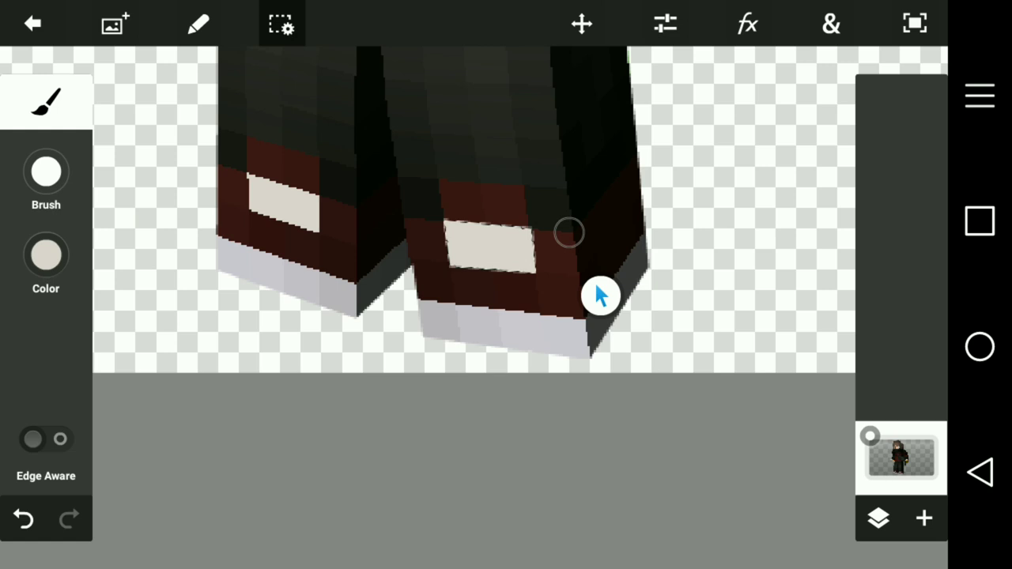
scroll(597, 288, up, 3)
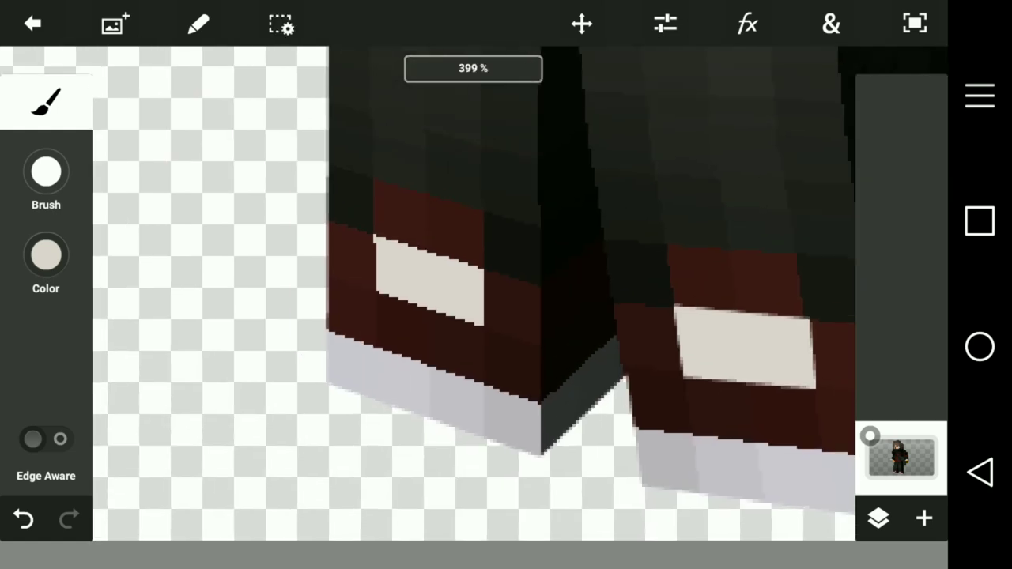
click(46, 101)
click(46, 220)
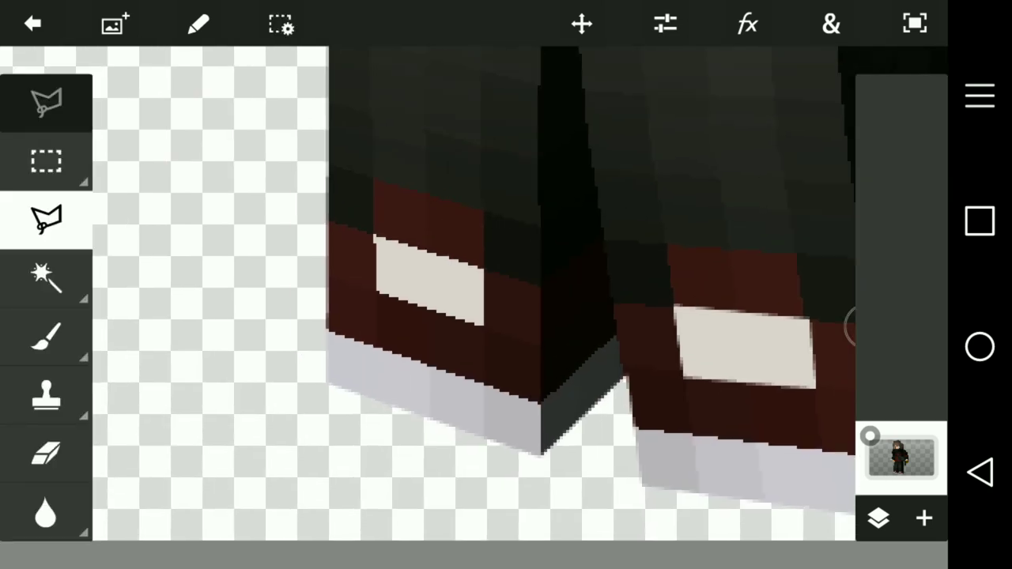
mouse_move(514, 393)
mouse_down()
mouse_move(513, 334)
mouse_move(397, 294)
mouse_move(408, 357)
mouse_move(514, 395)
mouse_up()
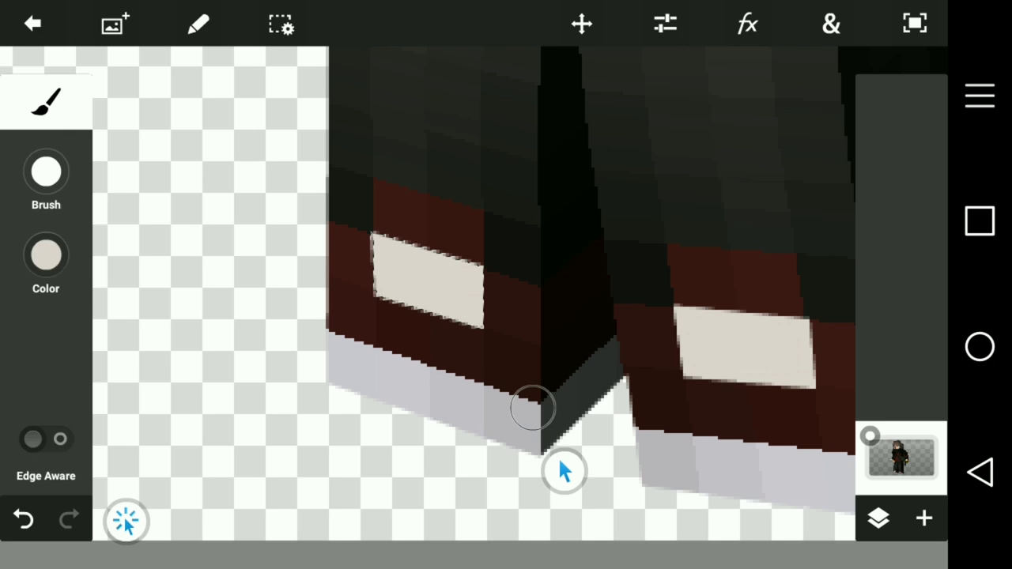
scroll(565, 472, down, 2)
scroll(492, 395, down, 3)
scroll(492, 395, down, 2)
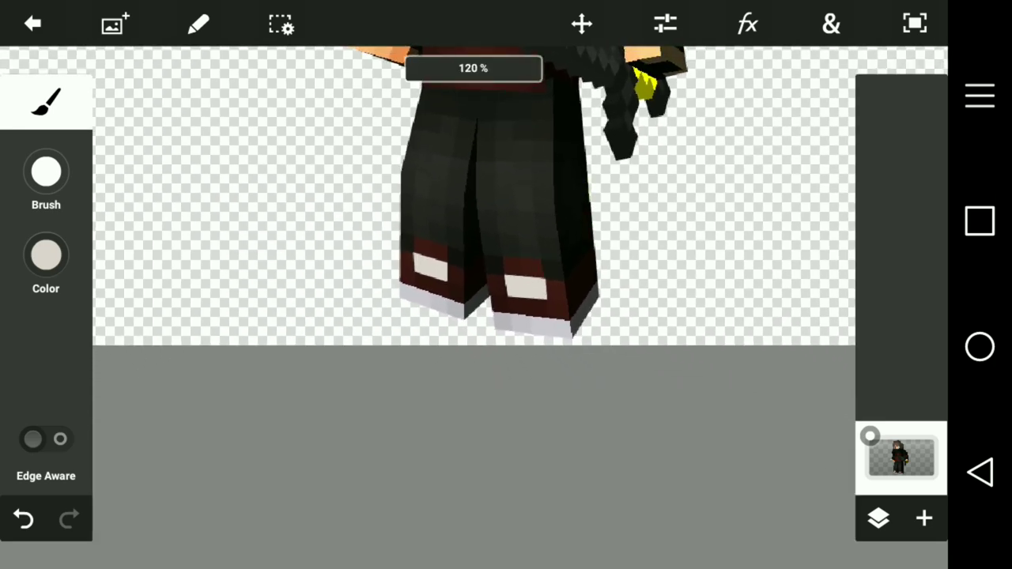
scroll(569, 427, up, 4)
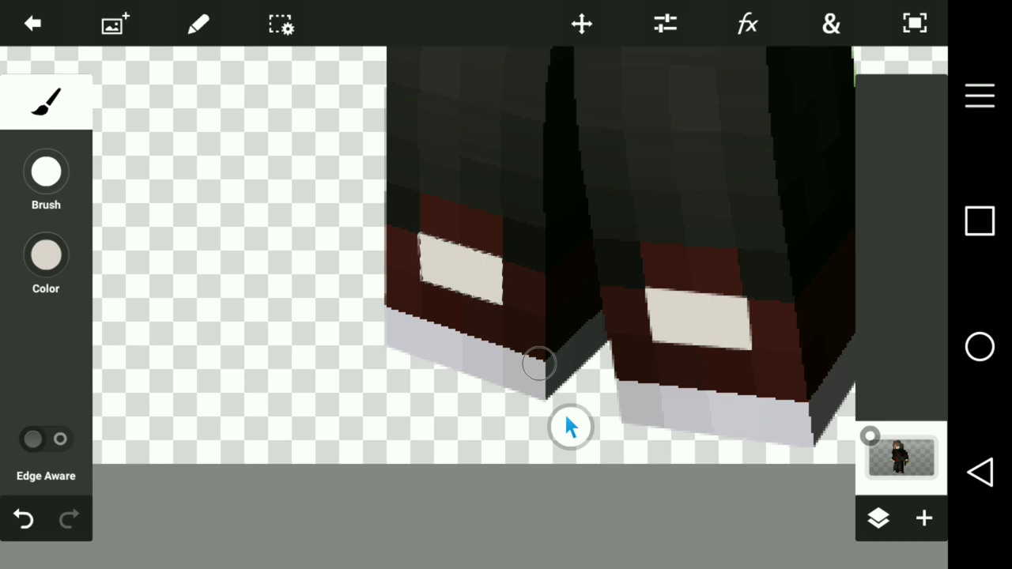
scroll(569, 427, down, 2)
scroll(481, 347, down, 1)
scroll(452, 331, down, 1)
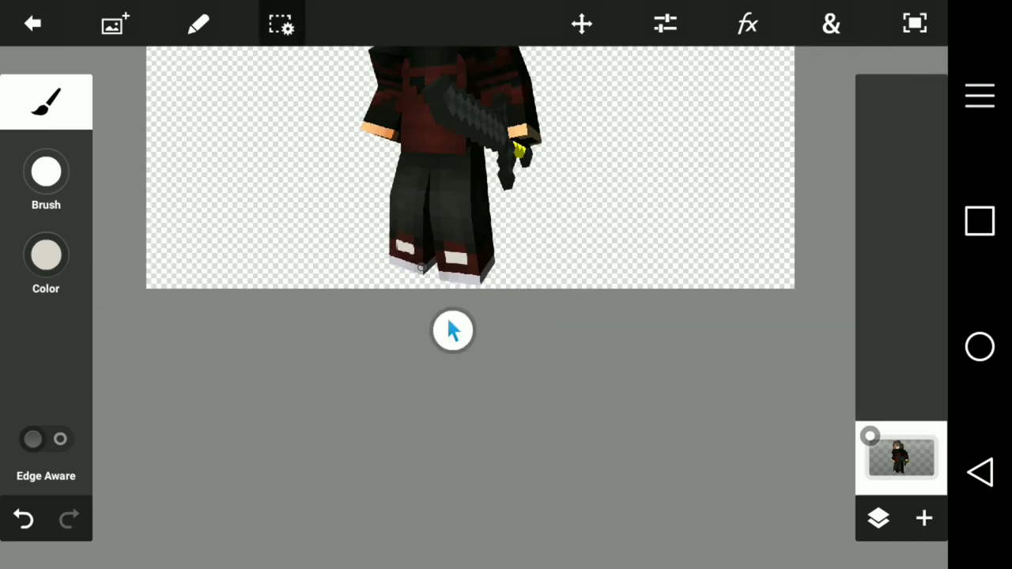
scroll(453, 331, up, 3)
scroll(453, 330, up, 3)
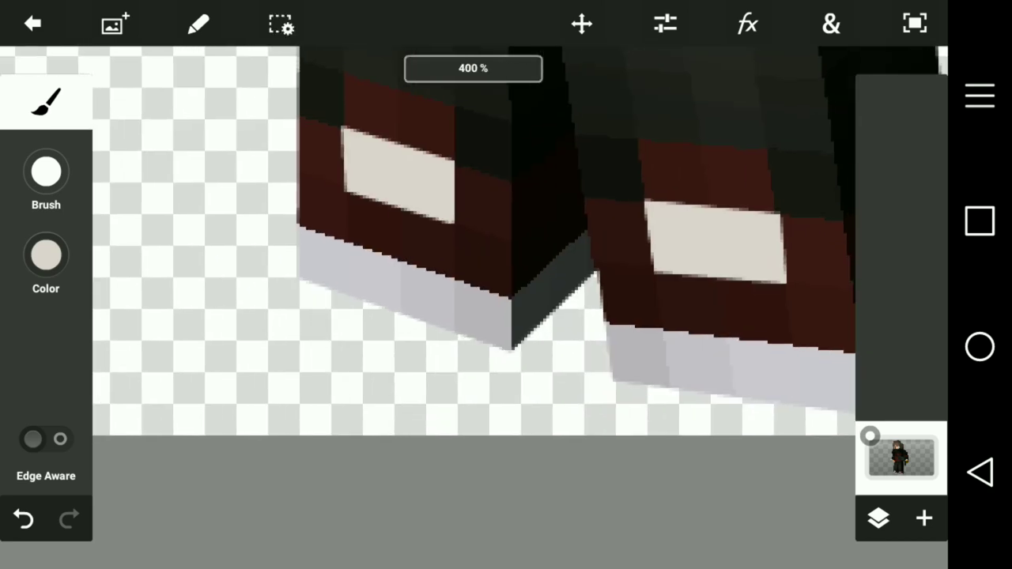
- Outline the nearer shoe's grey sole strip and bring up the new-layer options
click(340, 338)
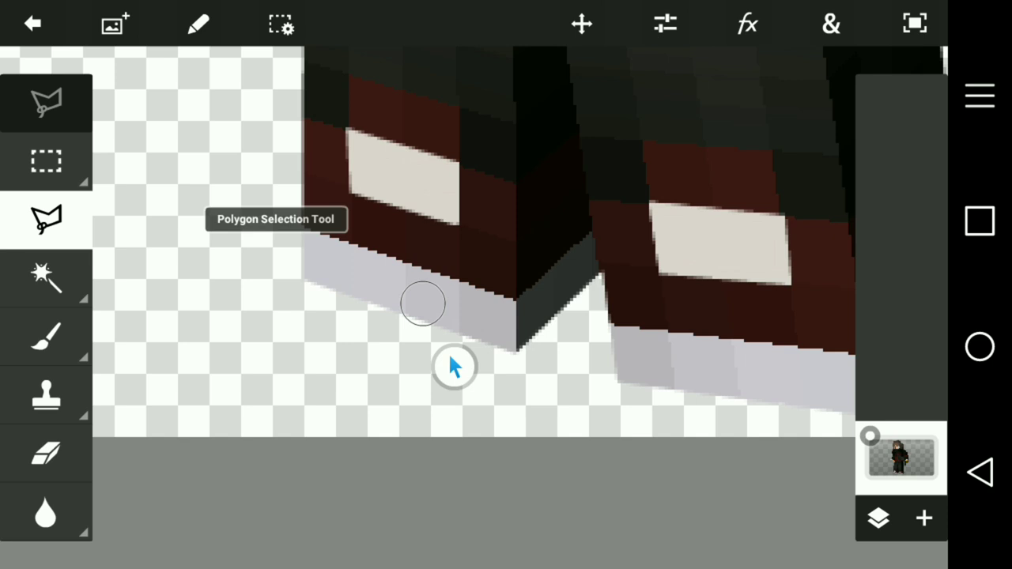
mouse_move(621, 299)
mouse_down()
mouse_move(550, 375)
mouse_move(348, 315)
mouse_up()
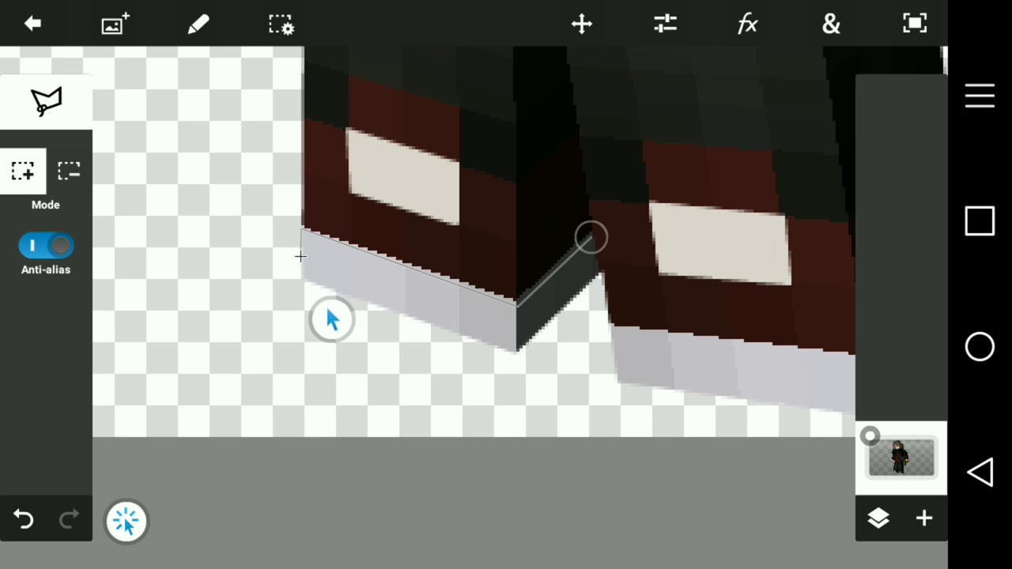
mouse_move(332, 320)
mouse_down()
mouse_move(547, 386)
mouse_move(627, 320)
mouse_move(624, 300)
mouse_up()
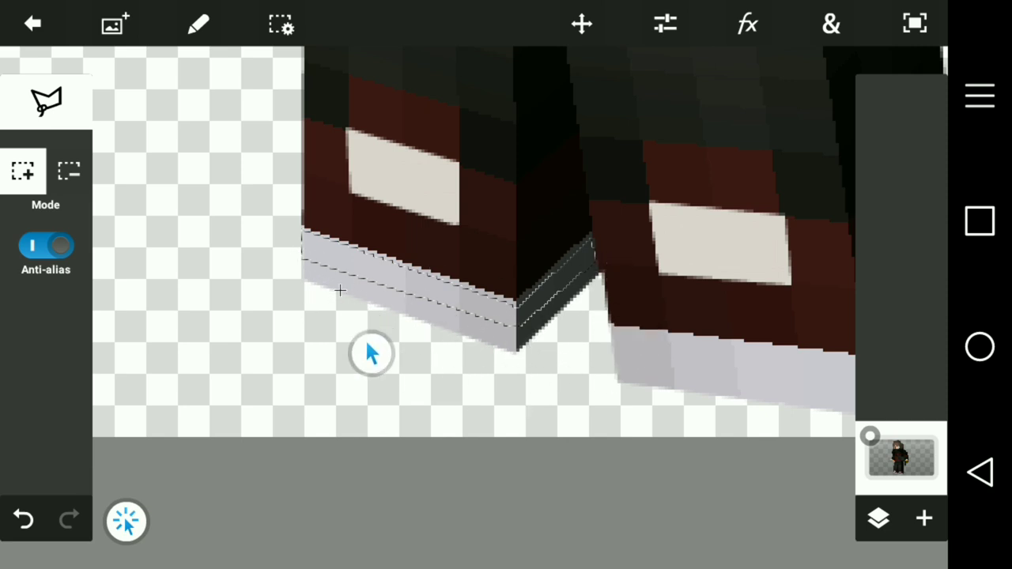
click(551, 360)
click(924, 517)
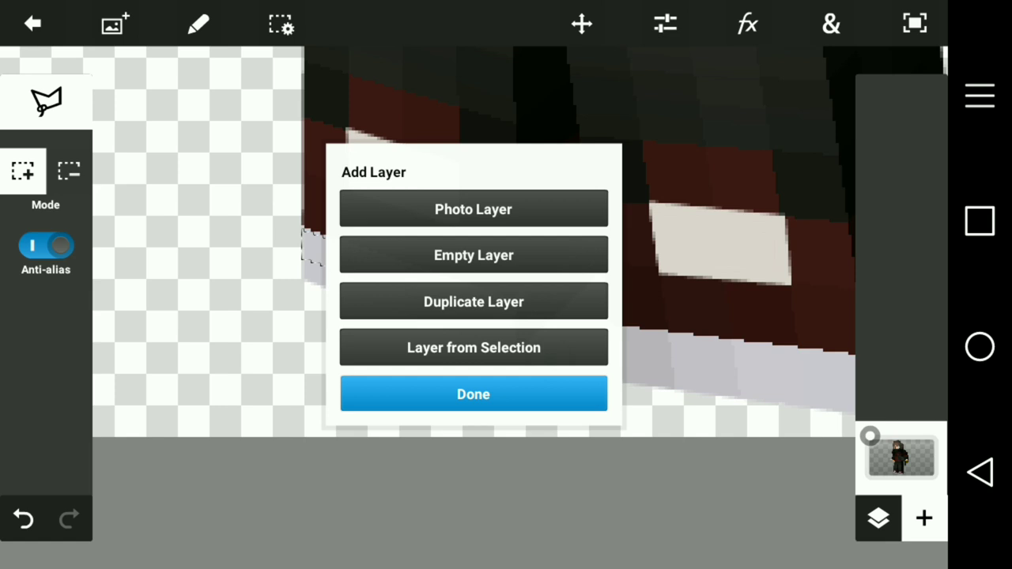
- Copy the selected sole onto a new layer and clear the selection
click(474, 348)
click(551, 360)
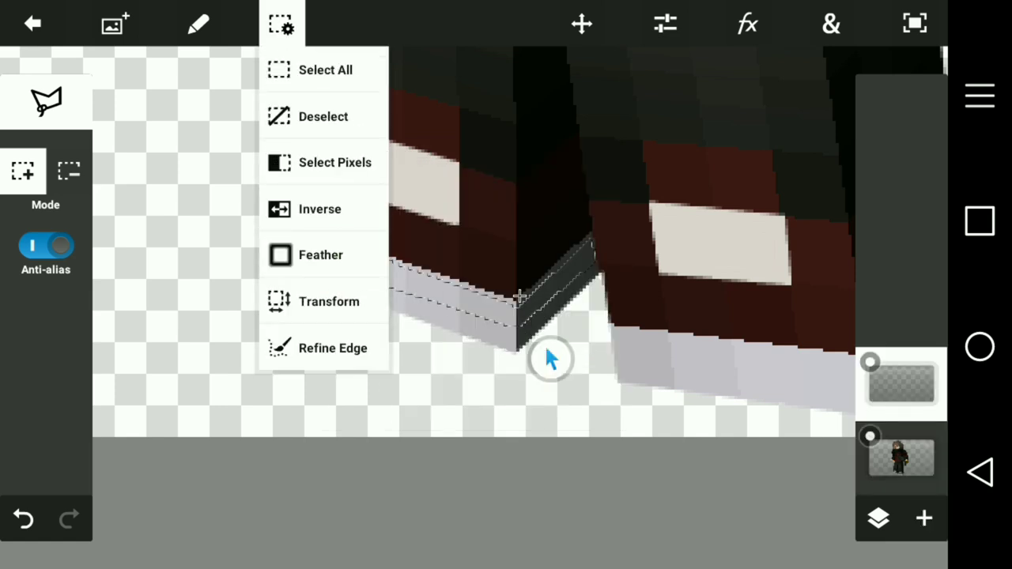
click(325, 116)
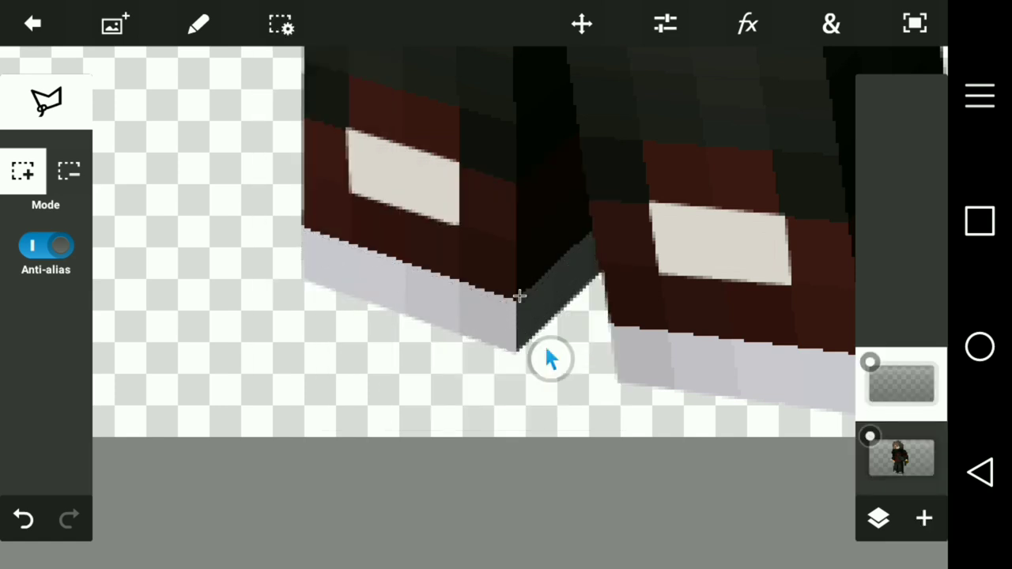
click(551, 360)
- Nudge the copied sole slightly upward and confirm the transform
click(520, 295)
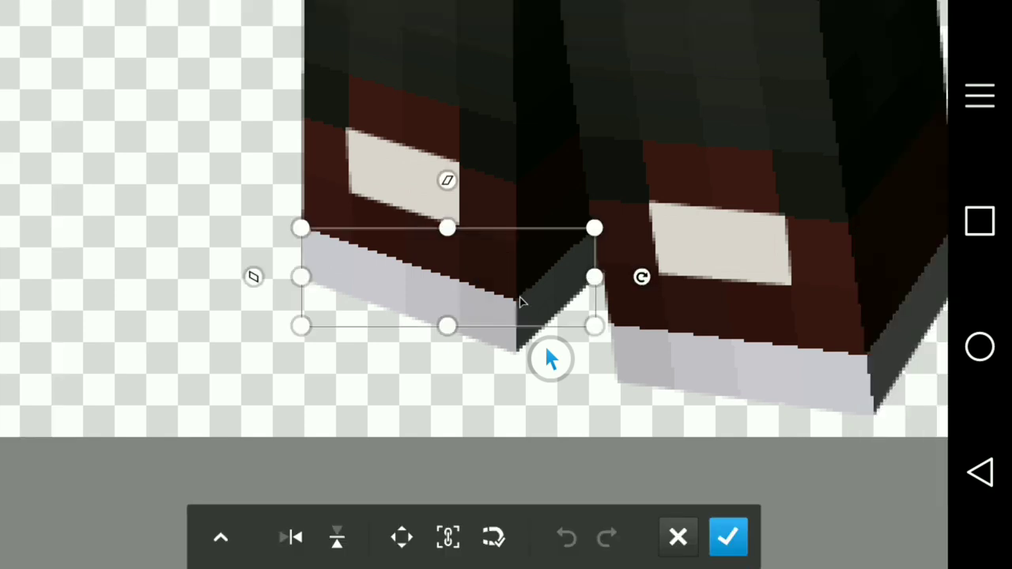
click(520, 302)
click(497, 27)
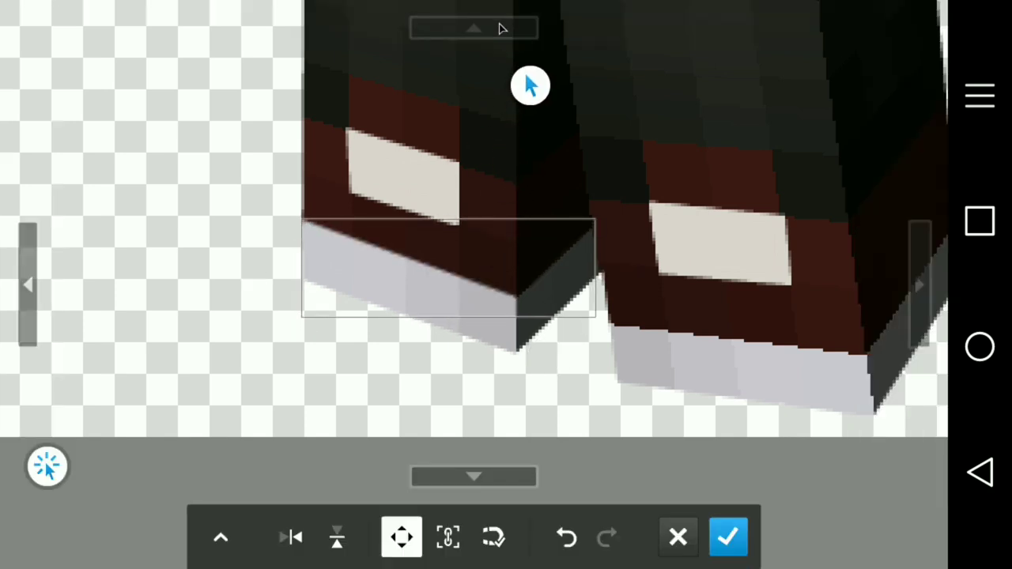
scroll(475, 213, up, 3)
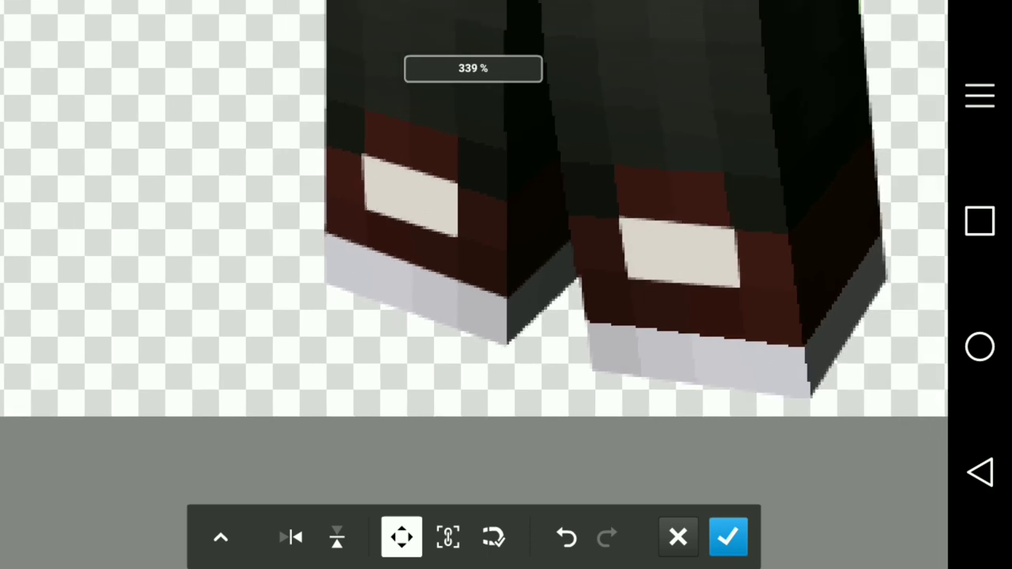
scroll(474, 213, up, 2)
scroll(526, 488, up, 3)
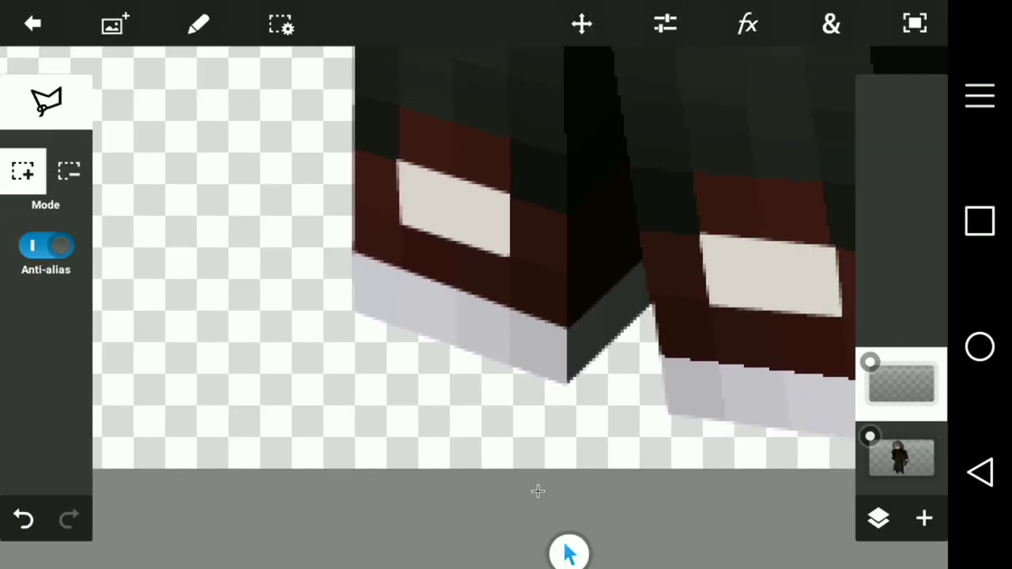
- Zoom in on the scarf collar and lasso a thin band along its top edge
scroll(526, 397, down, 2)
scroll(490, 388, down, 2)
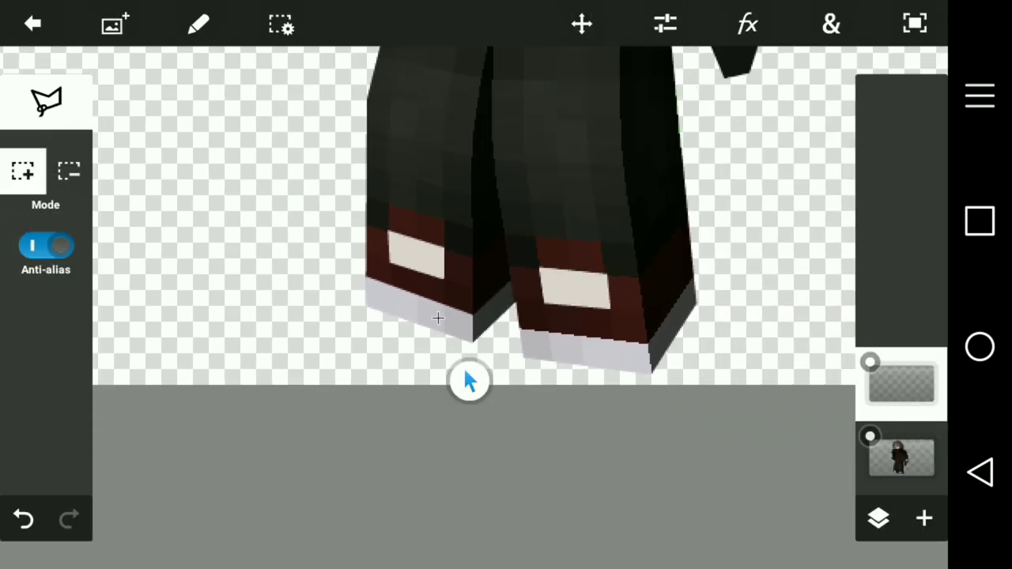
scroll(469, 380, down, 2)
scroll(474, 237, down, 2)
scroll(466, 369, down, 1)
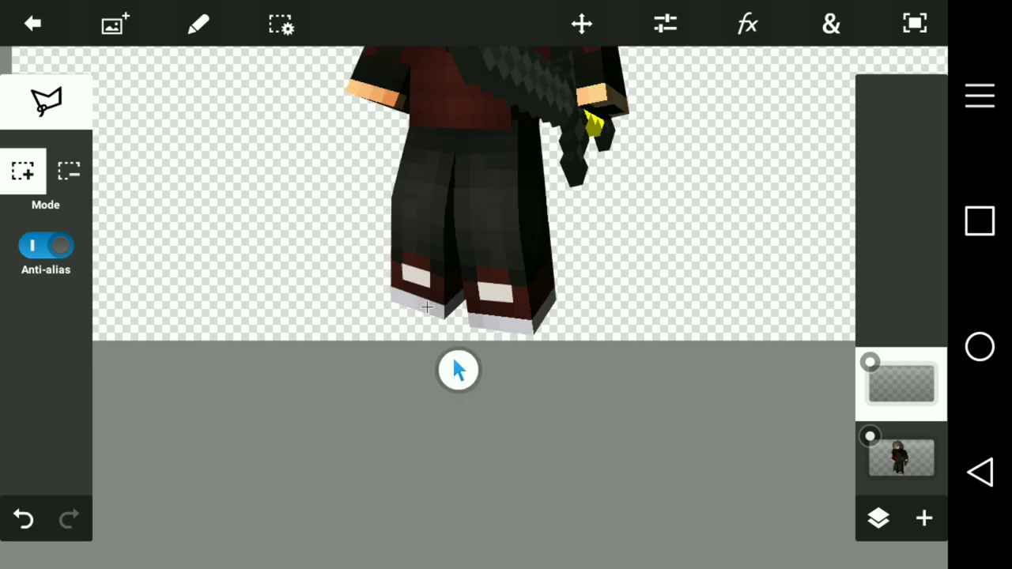
scroll(457, 369, down, 2)
scroll(468, 394, down, 2)
scroll(472, 520, up, 3)
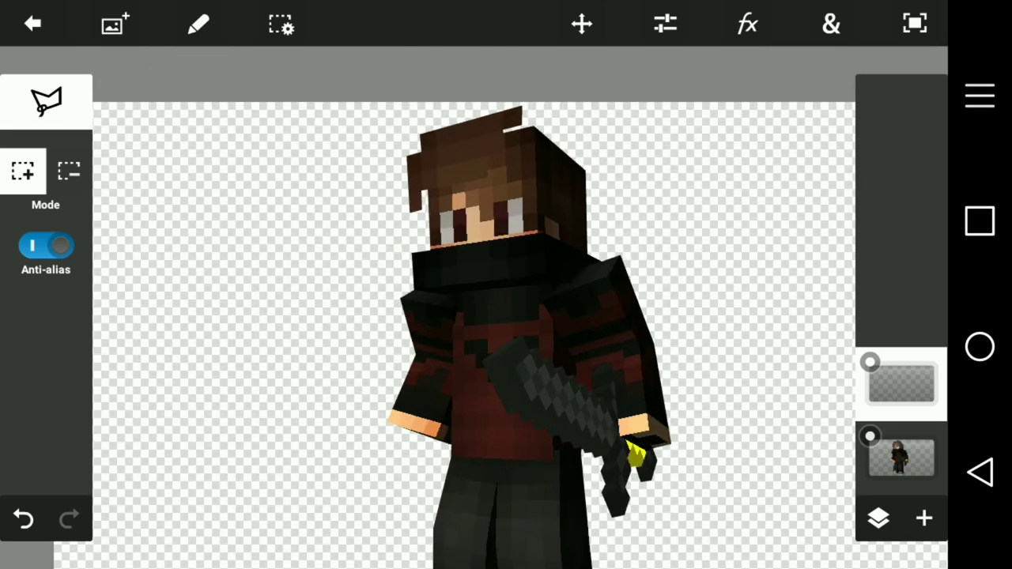
scroll(472, 520, up, 2)
scroll(276, 387, up, 2)
scroll(277, 387, up, 2)
scroll(277, 388, up, 1)
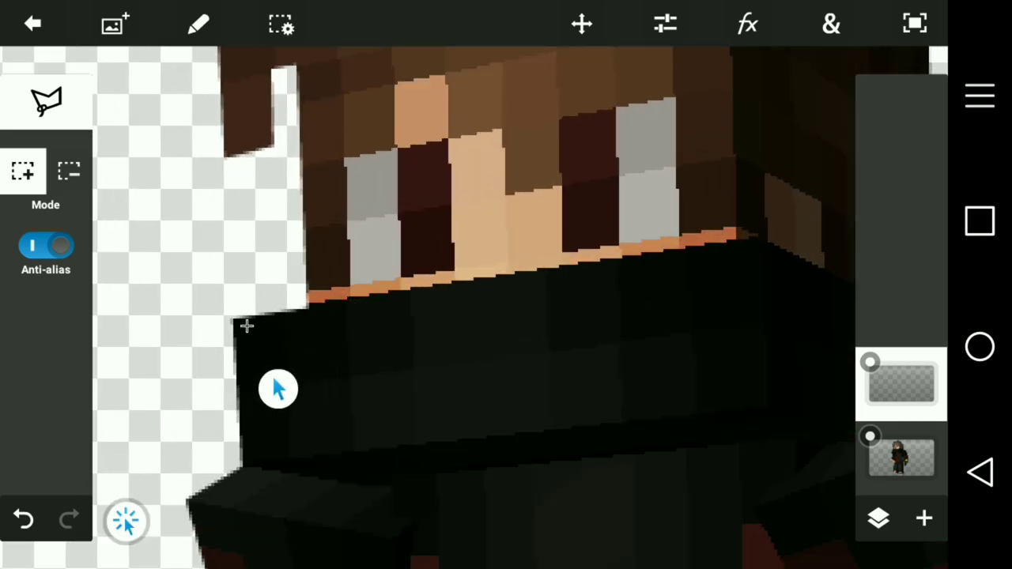
click(266, 386)
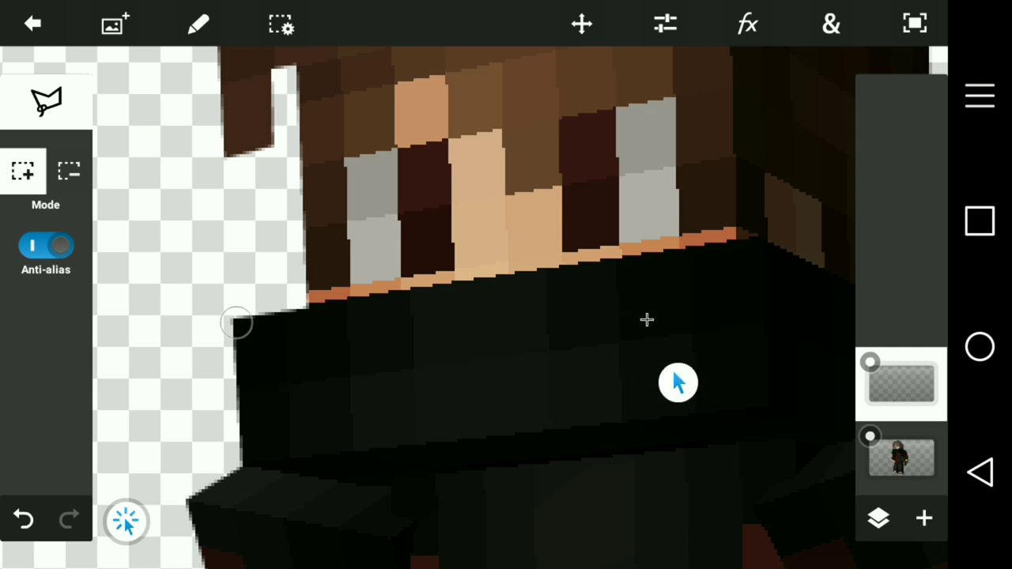
click(790, 305)
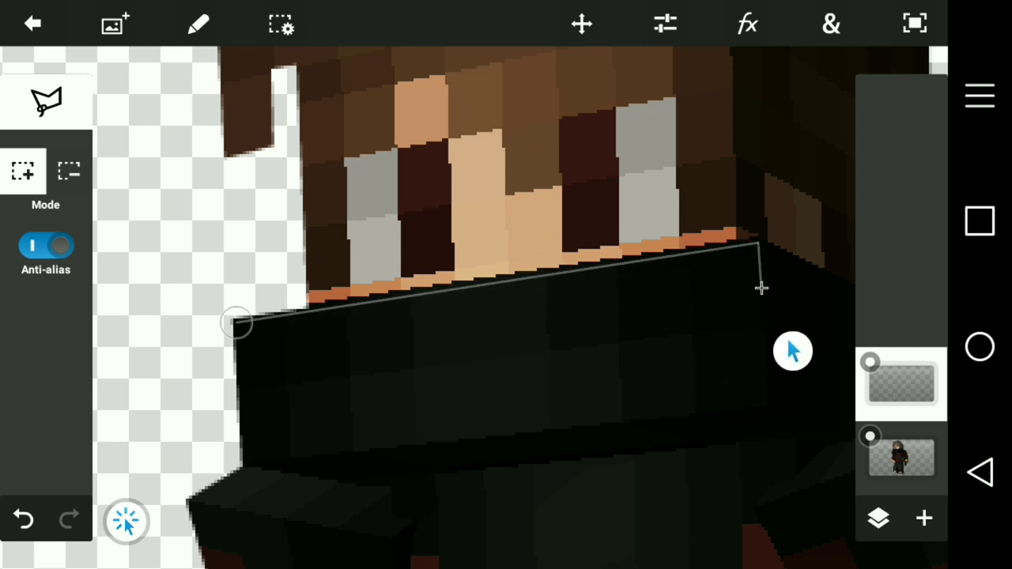
click(790, 351)
drag(791, 351, 278, 427)
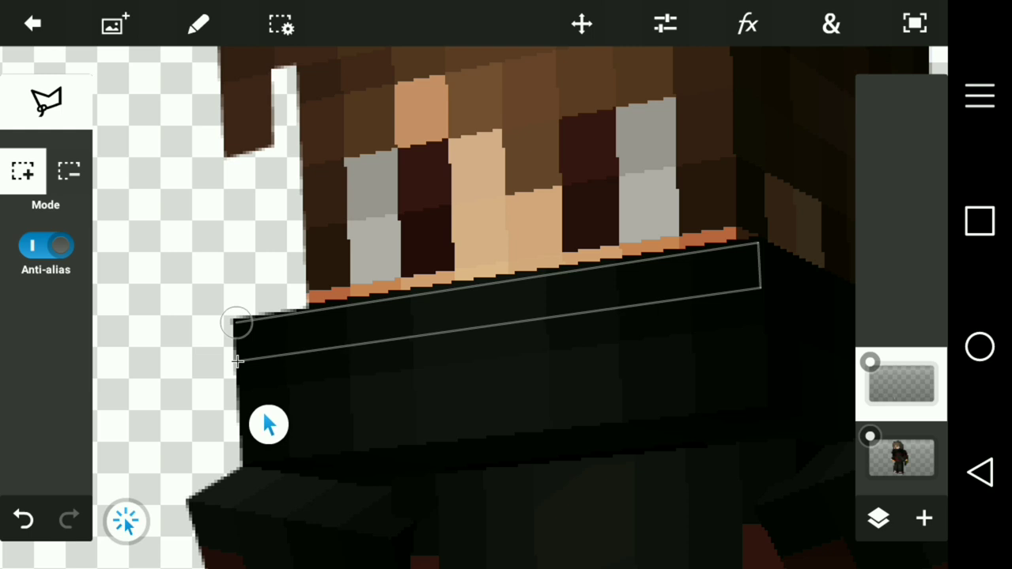
- Close the scarf outline and make a Layer from Selection off the character layer
click(269, 386)
click(901, 457)
click(924, 518)
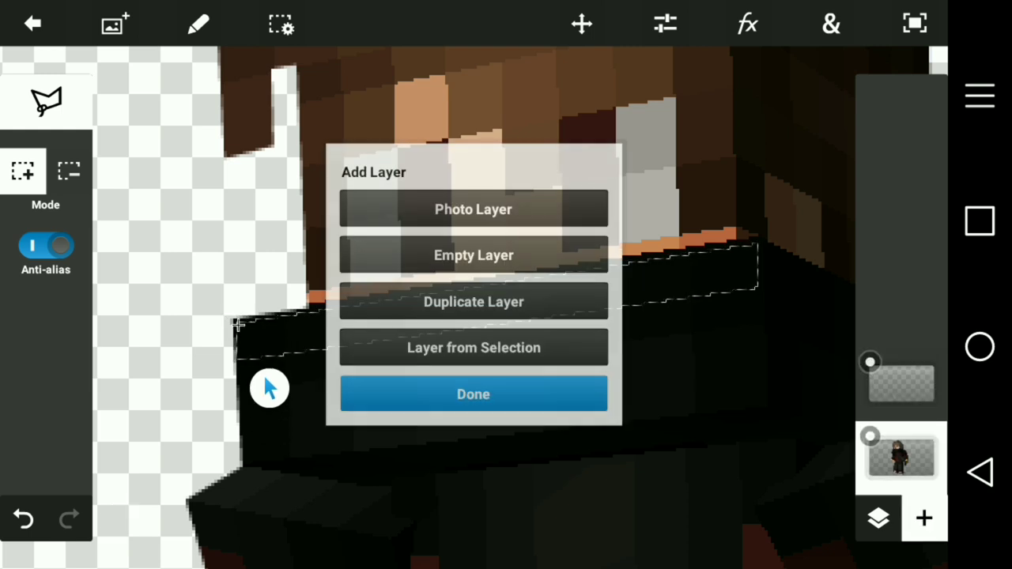
- Nudge the copied scarf strip up a few pixels with Selection > Transform
click(281, 24)
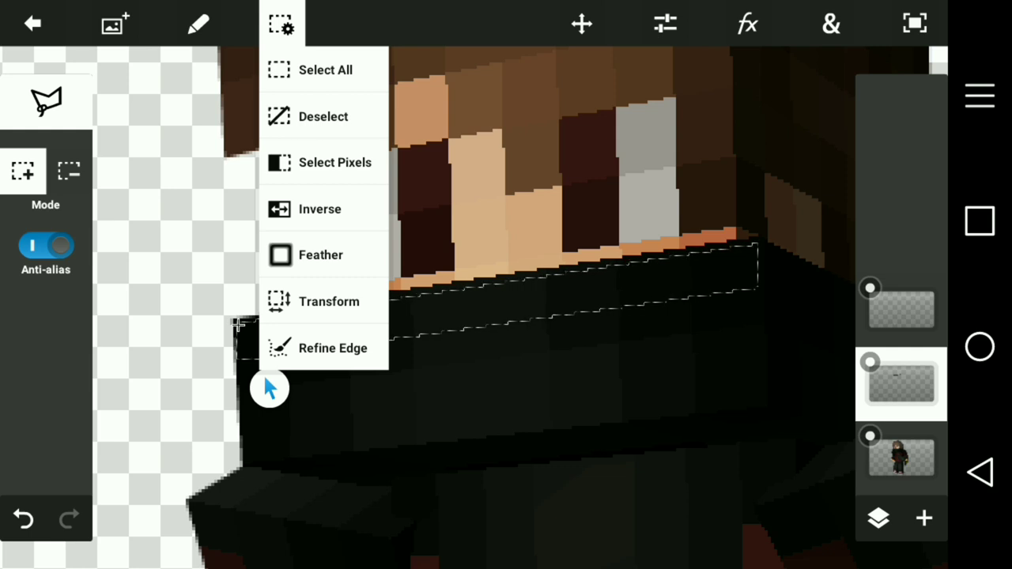
click(269, 388)
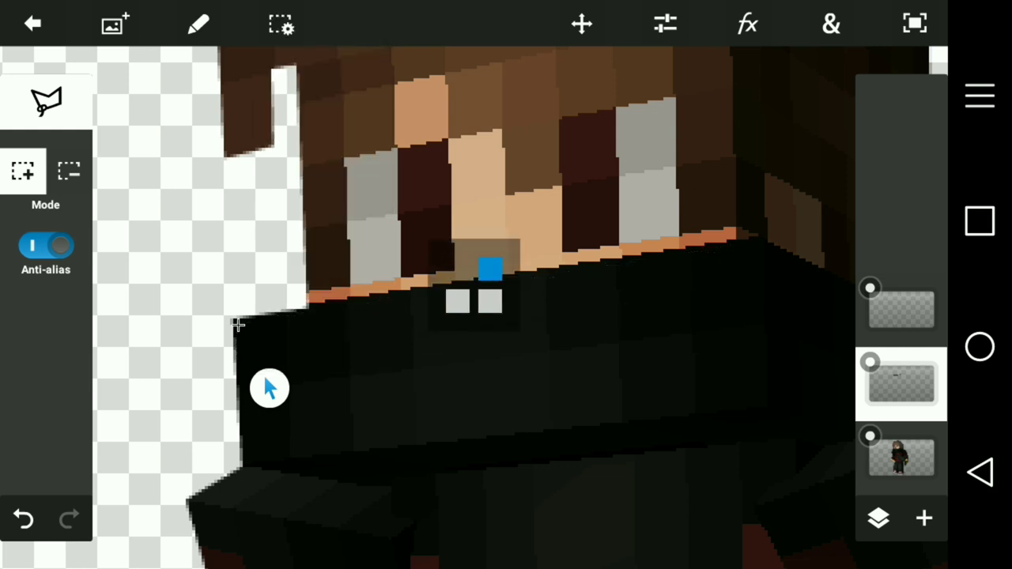
click(237, 324)
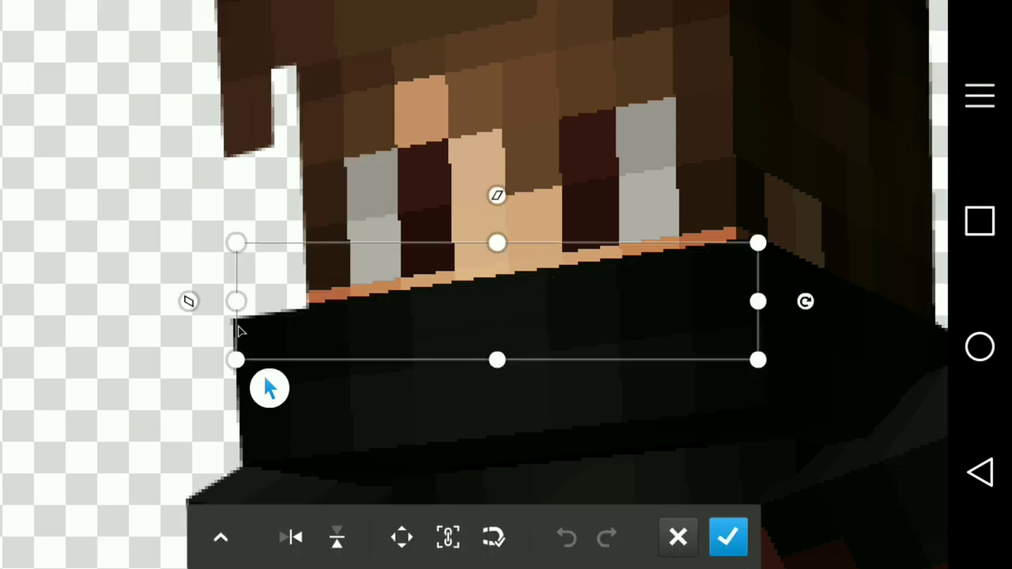
click(510, 23)
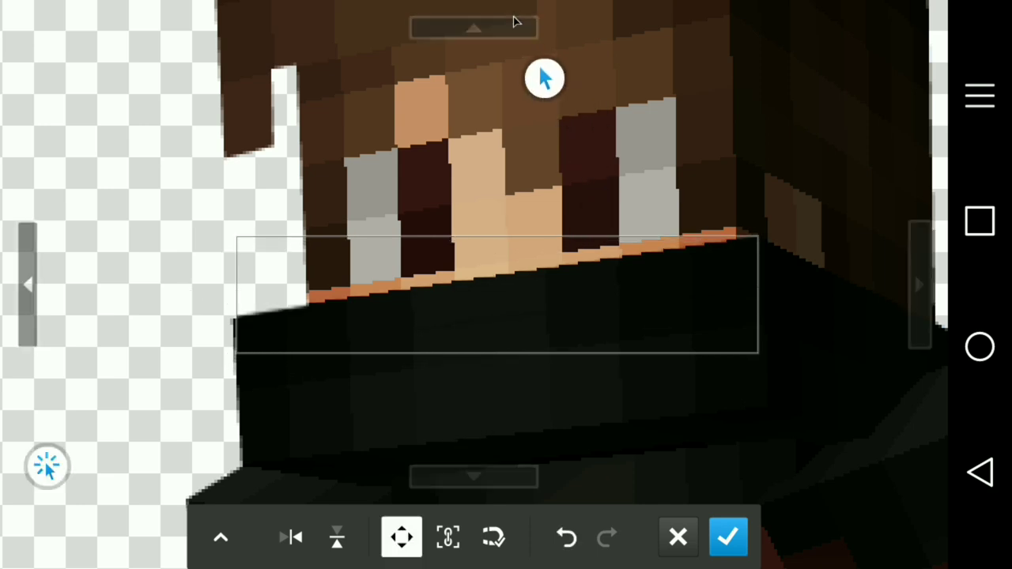
scroll(515, 21, down, 3)
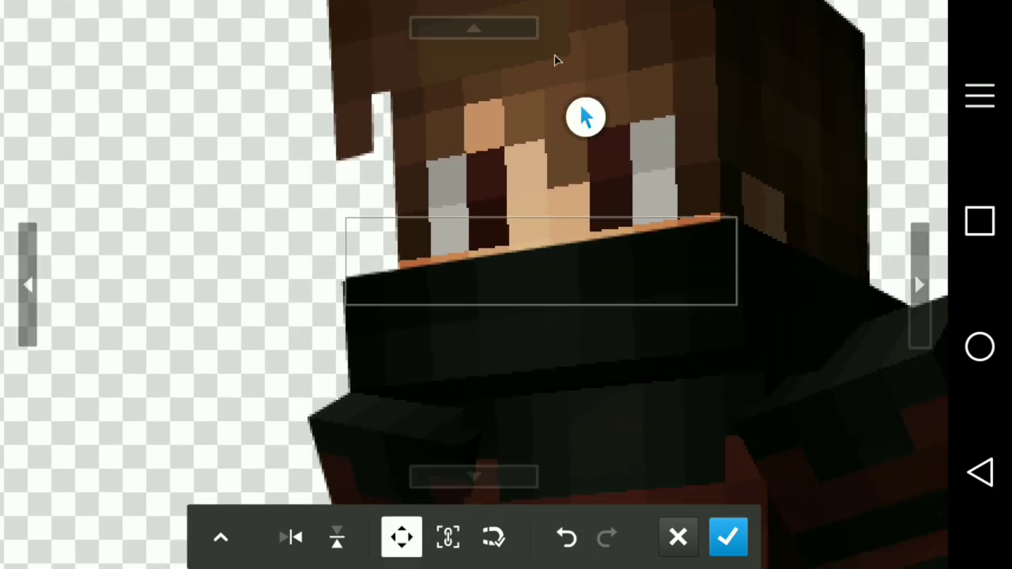
key(Return)
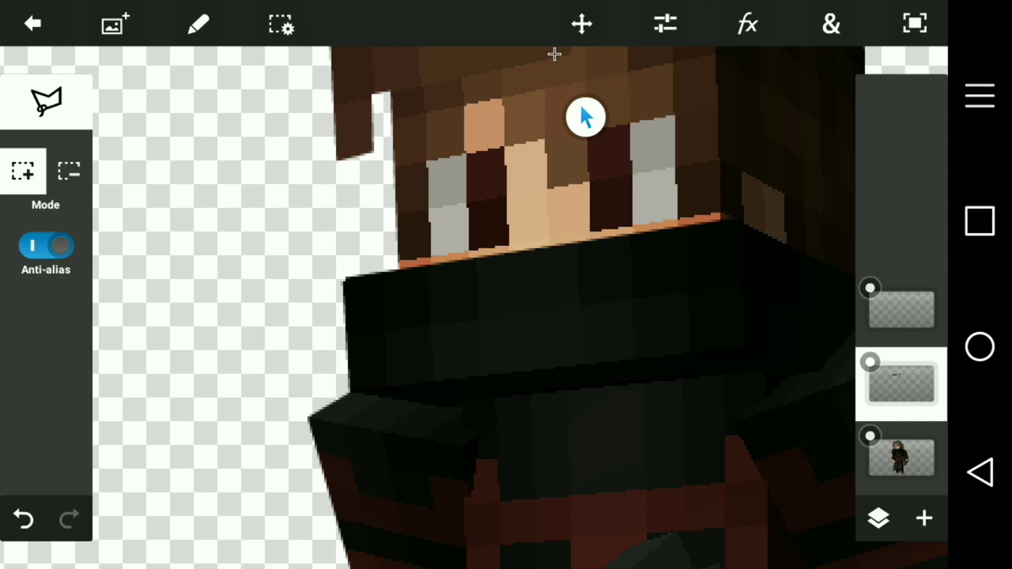
- Stretch the scarf strip to about 103% width, then zoom back out
scroll(555, 61, up, 3)
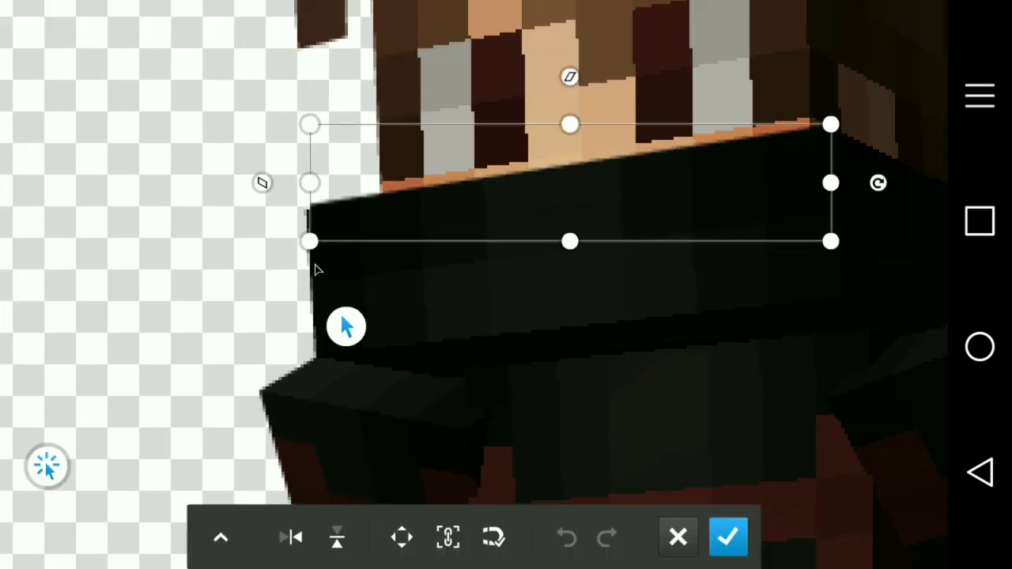
mouse_move(310, 195)
mouse_down()
mouse_move(290, 209)
mouse_move(310, 235)
mouse_up()
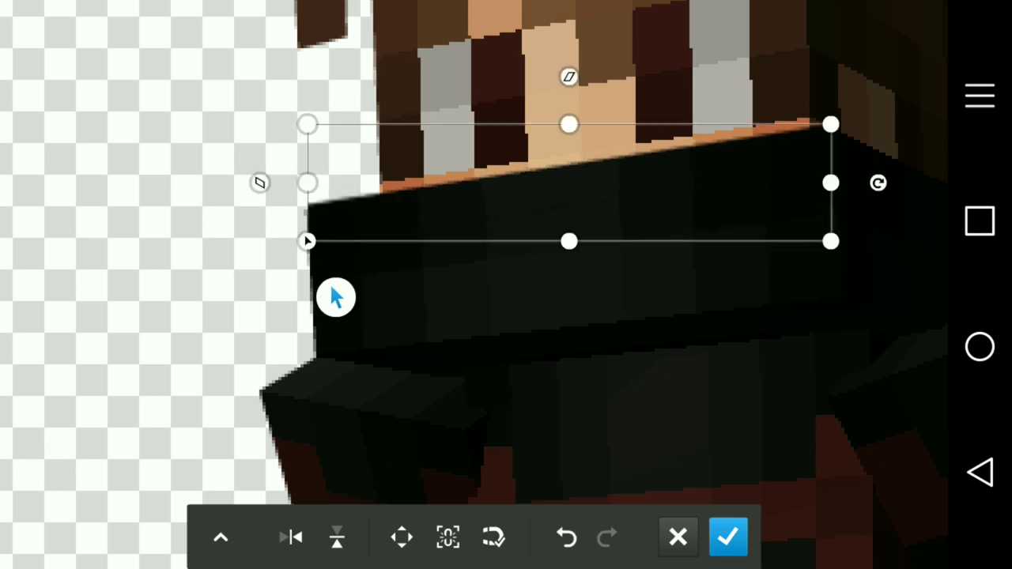
scroll(304, 237, down, 3)
scroll(332, 248, down, 1)
scroll(358, 259, down, 1)
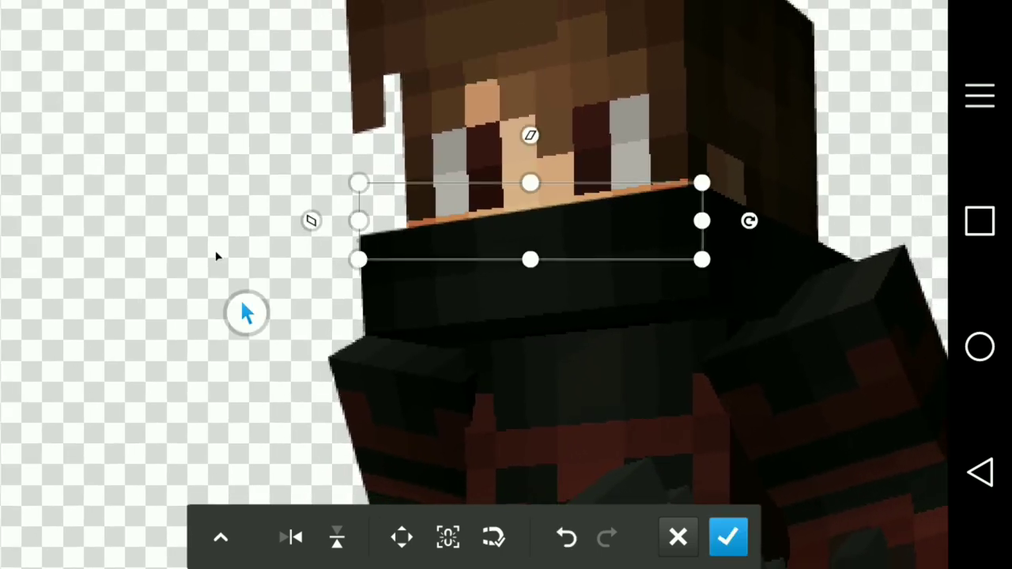
scroll(245, 311, down, 1)
scroll(163, 350, down, 3)
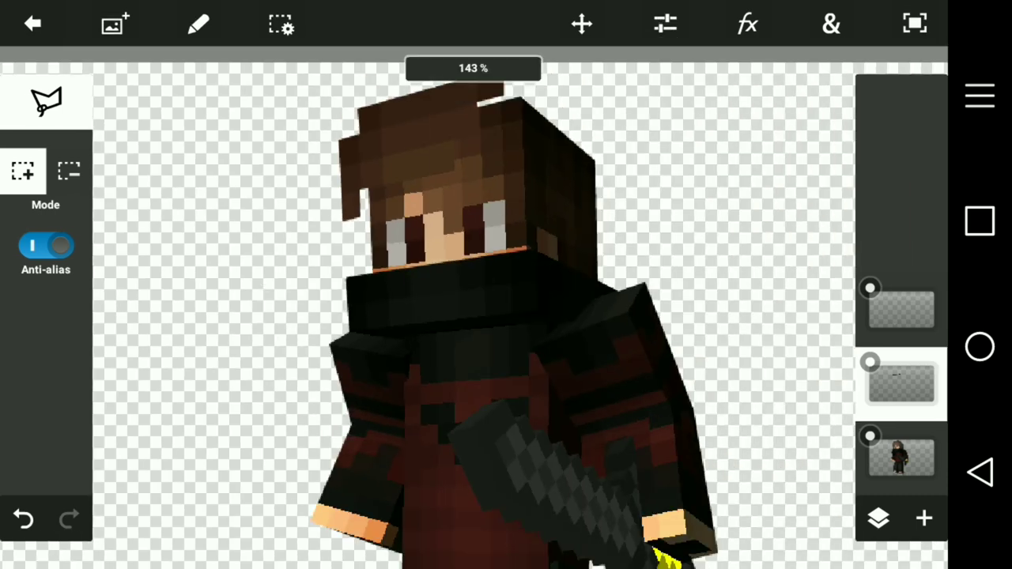
scroll(345, 294, down, 3)
scroll(345, 293, down, 1)
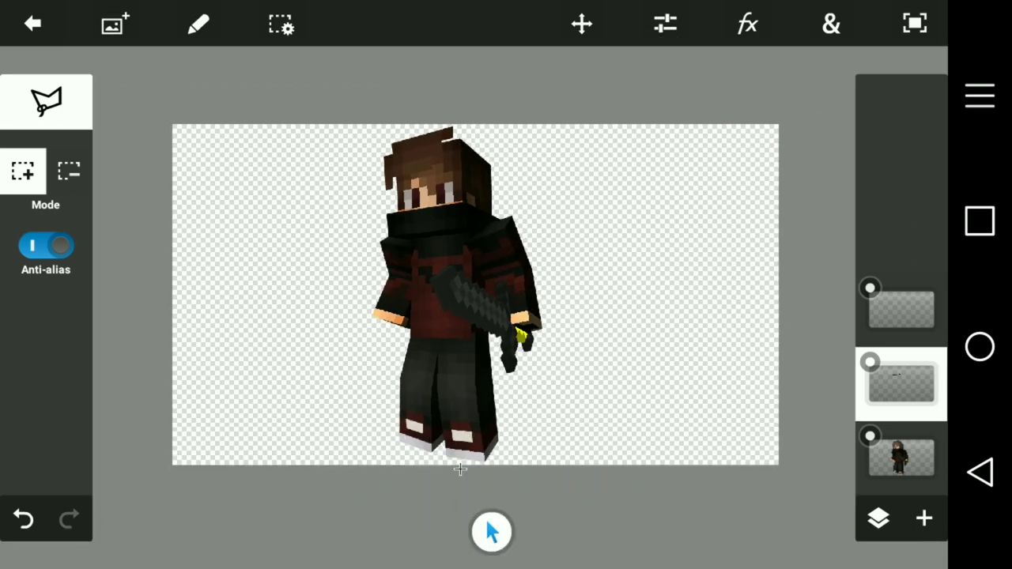
scroll(479, 463, up, 1)
scroll(491, 474, up, 2)
scroll(511, 565, up, 3)
scroll(511, 564, up, 2)
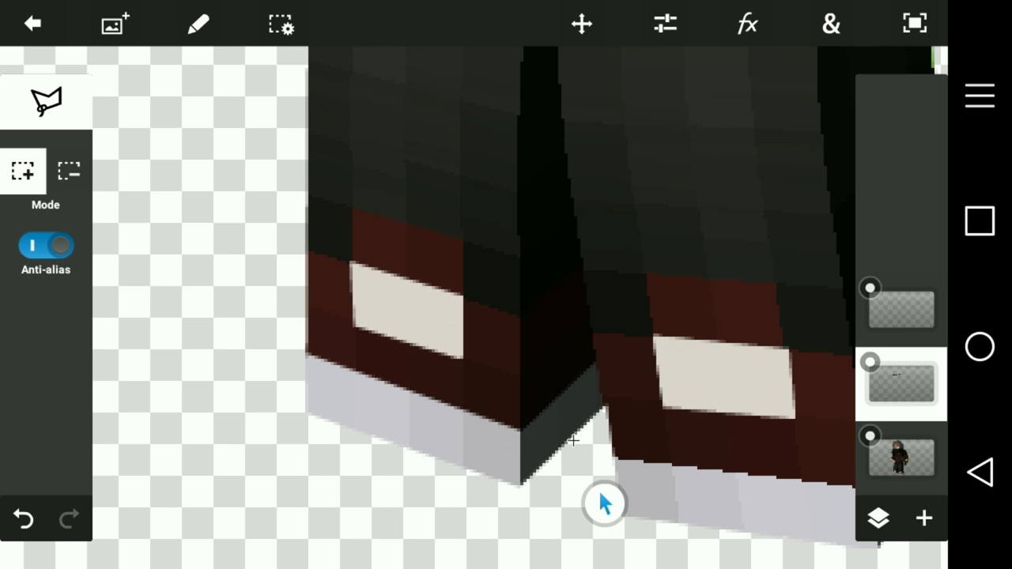
scroll(605, 504, down, 2)
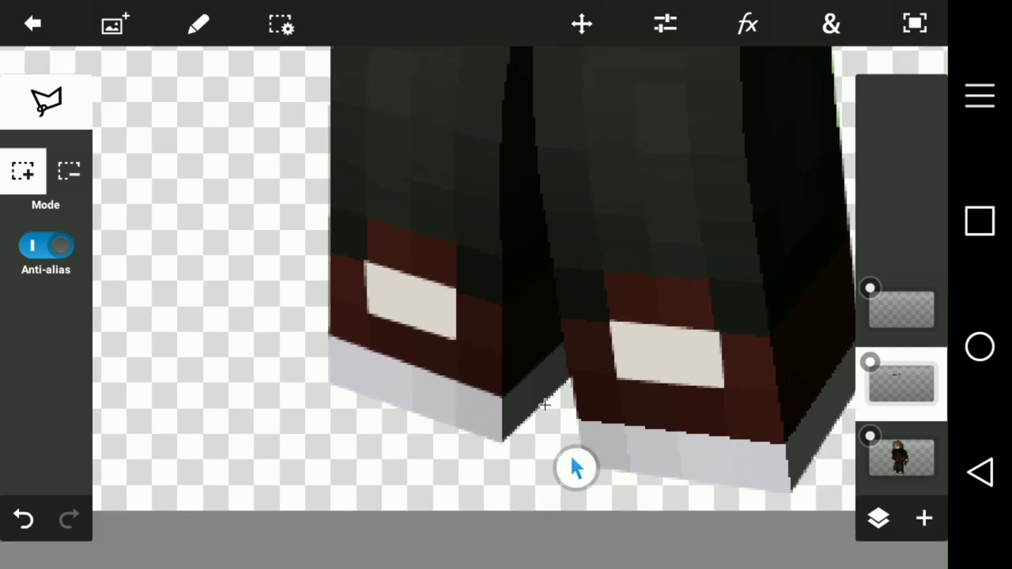
scroll(575, 468, down, 1)
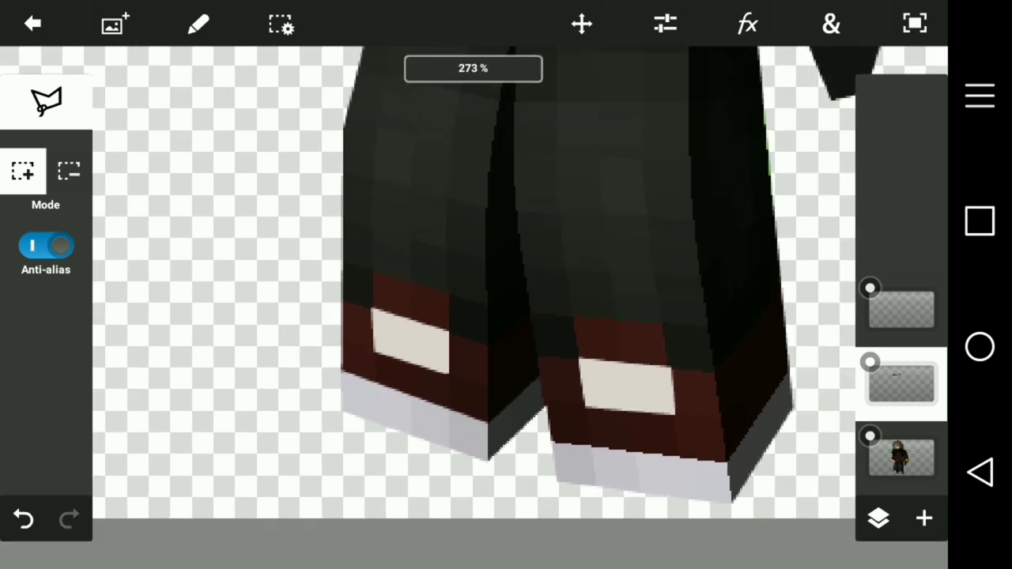